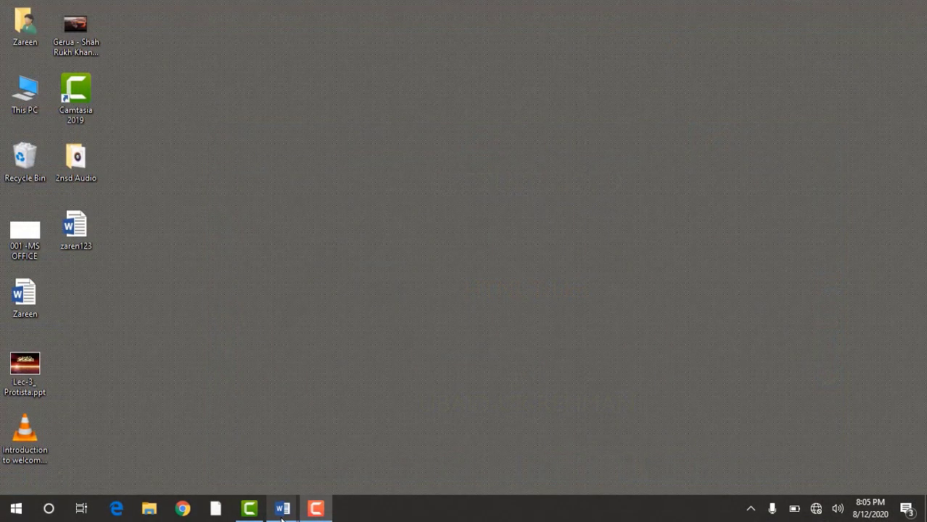
# - Bring the blank Document2 window to the front from the Word taskbar preview
pyautogui.moveTo(282, 517)
pyautogui.click(375, 461)
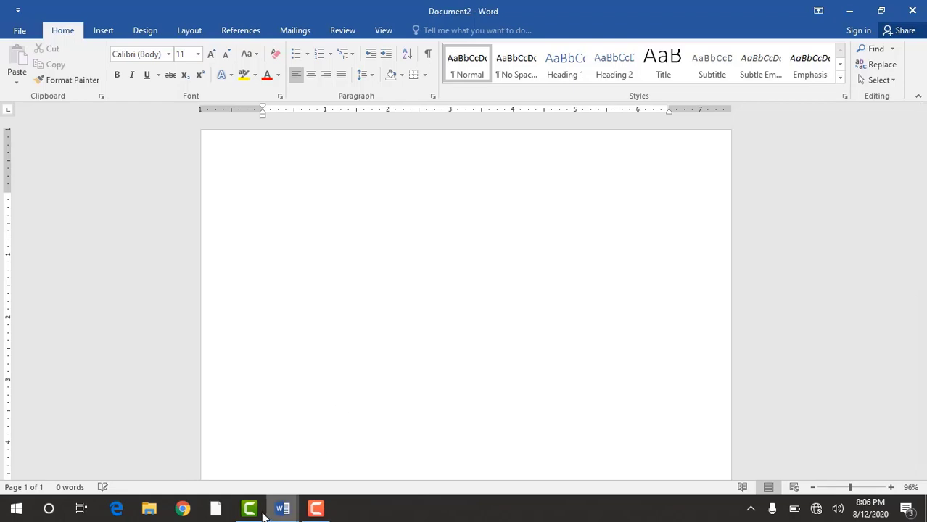
# - Return to Document1 with its repeated paragraphs and show the Layout margin presets
pyautogui.moveTo(278, 514)
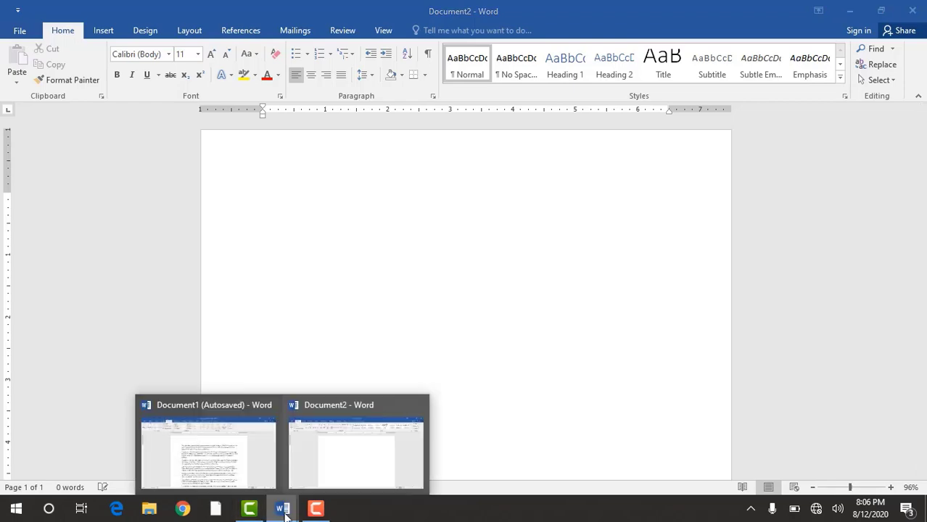
pyautogui.click(246, 461)
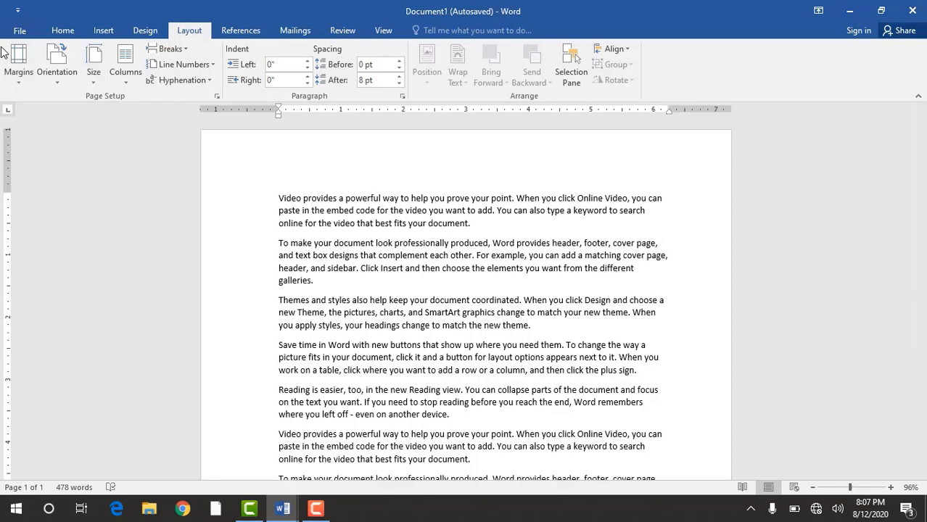
pyautogui.click(20, 62)
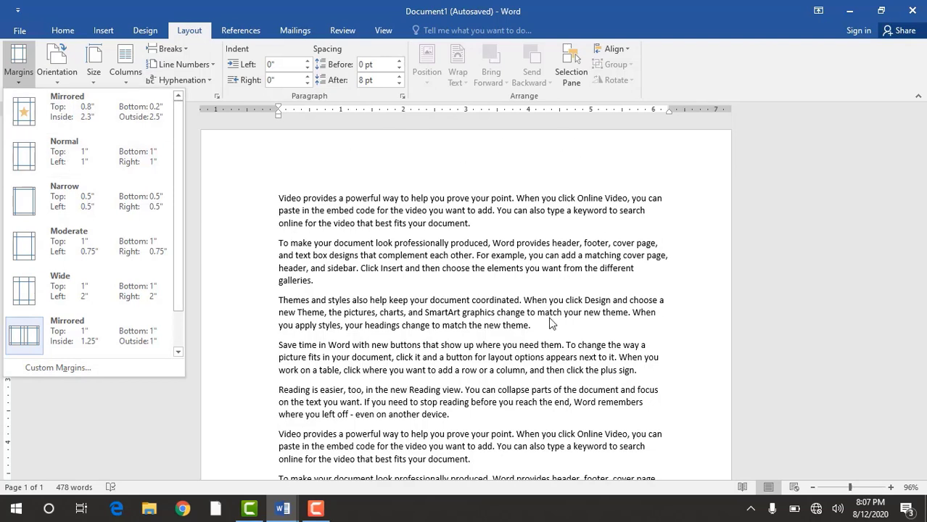
# - Try the Mirrored margin preset, then switch to Normal 1-inch margins
pyautogui.click(54, 112)
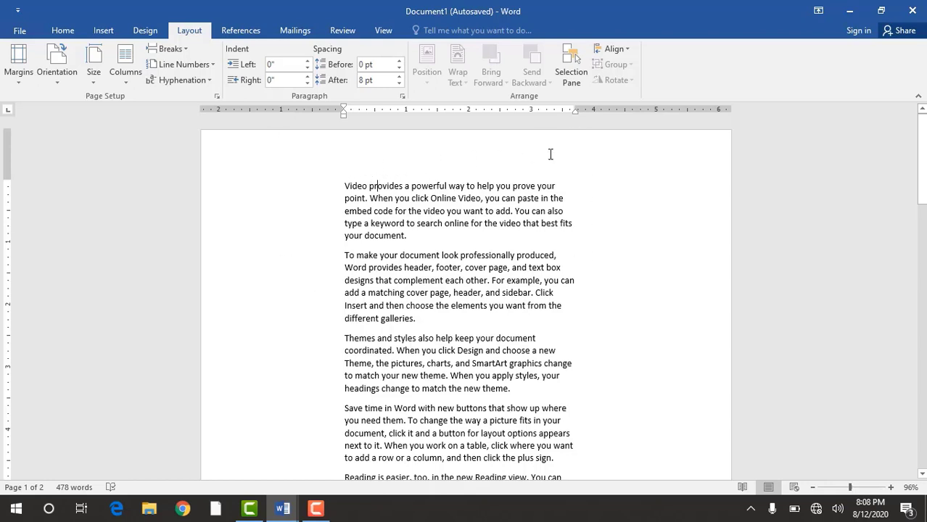
pyautogui.click(922, 475)
pyautogui.moveTo(922, 476); pyautogui.dragTo(922, 477)
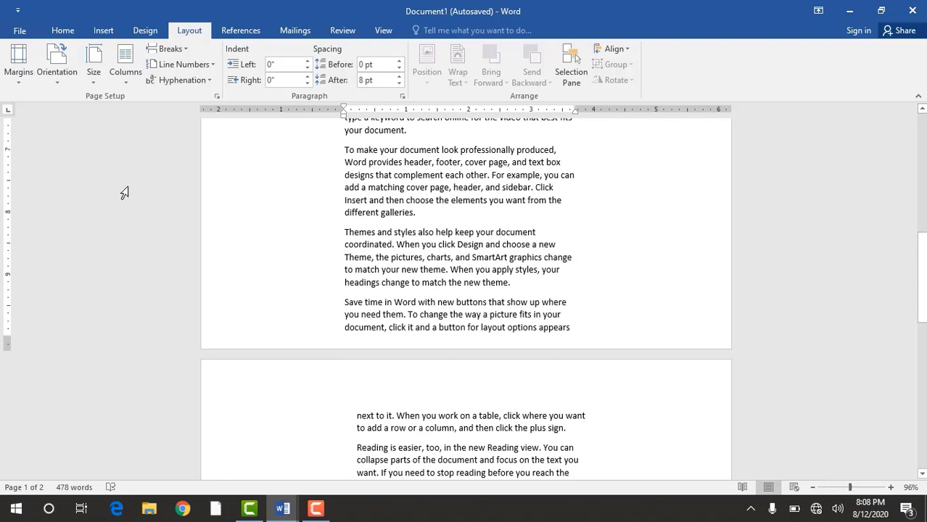
pyautogui.click(17, 62)
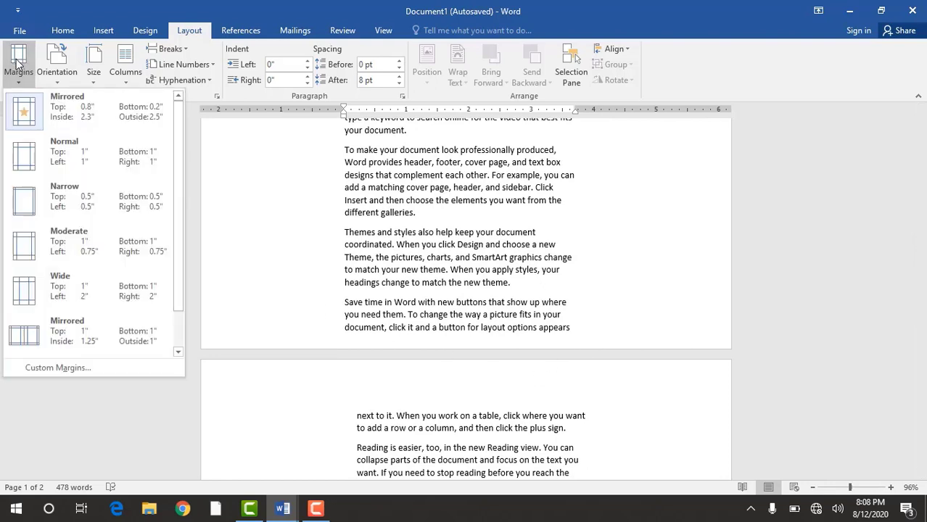
pyautogui.click(62, 150)
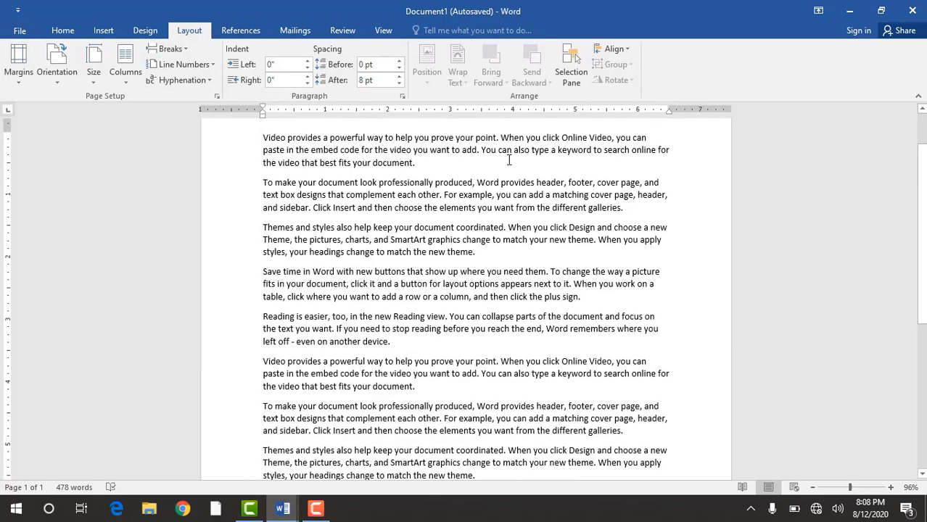
# - Apply the Narrow preset, then settle on Moderate margins (1" top/bottom, 0.75" sides)
pyautogui.click(921, 110)
pyautogui.click(922, 110)
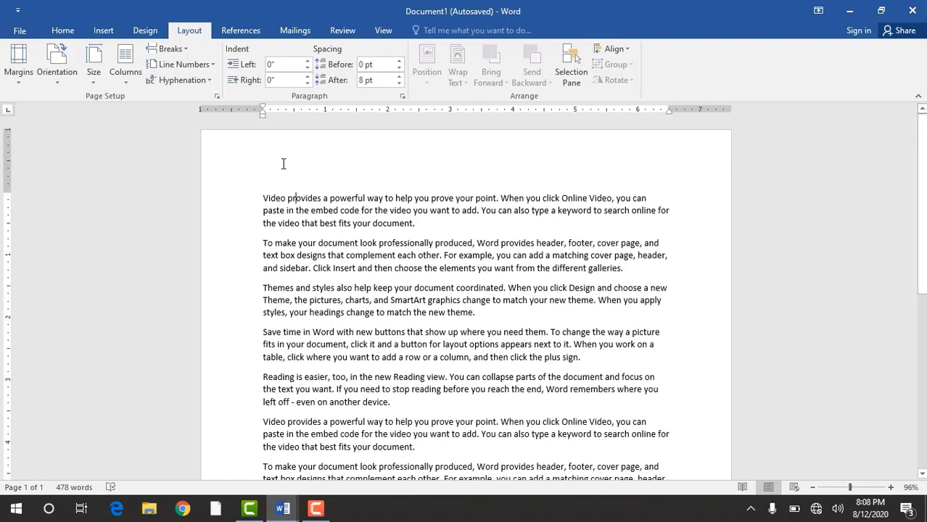
pyautogui.click(26, 58)
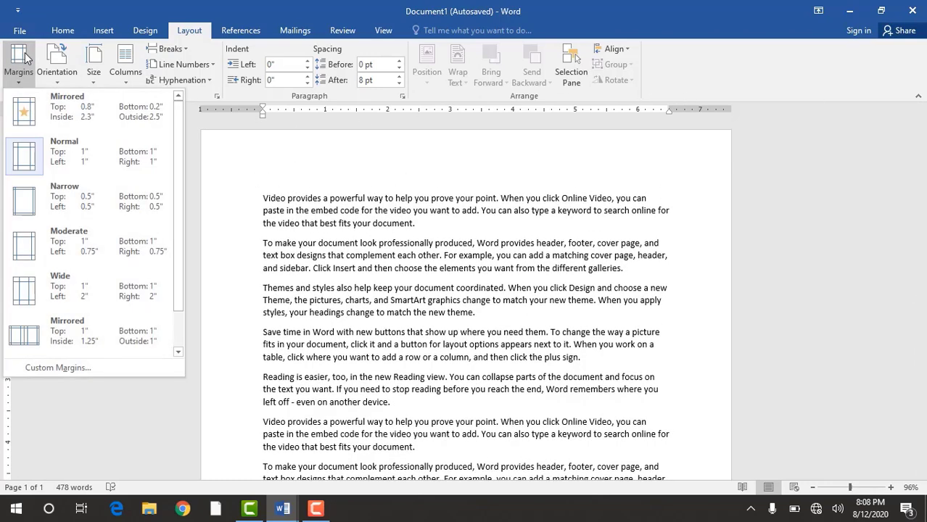
pyautogui.click(84, 209)
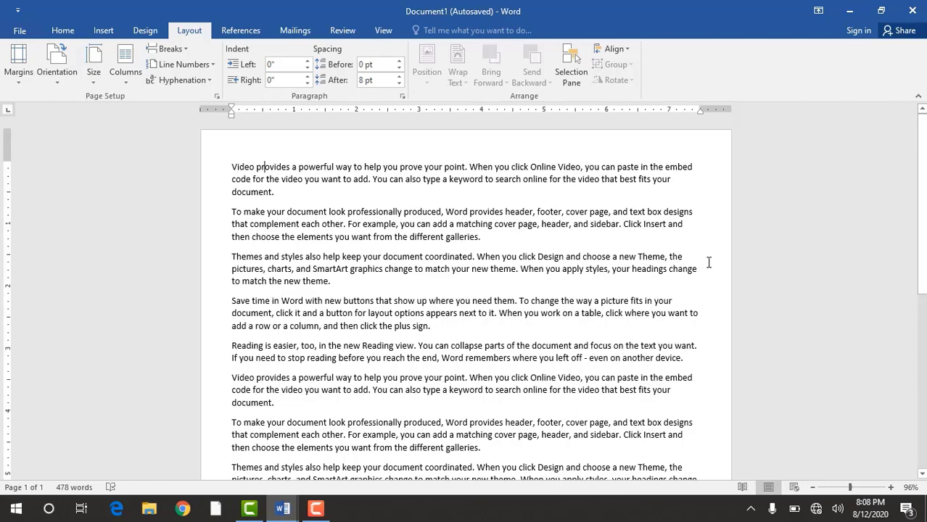
pyautogui.click(22, 65)
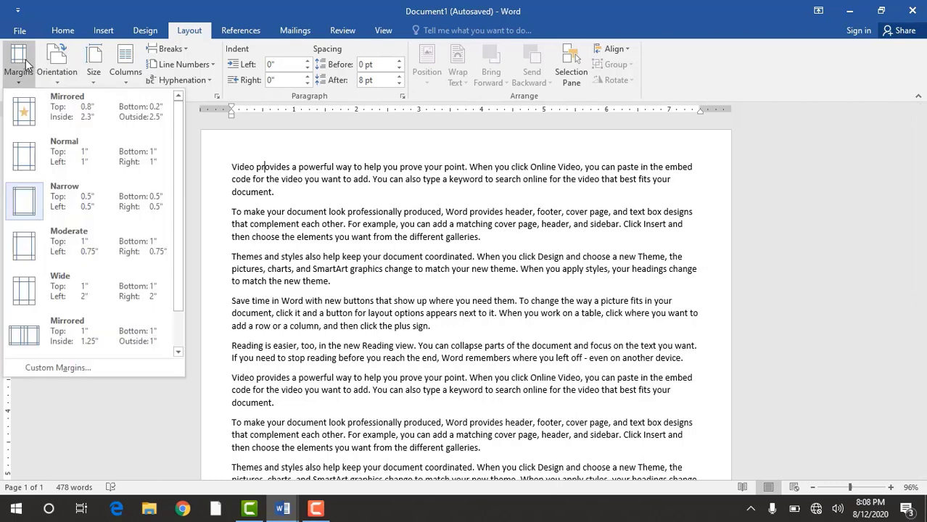
pyautogui.click(110, 247)
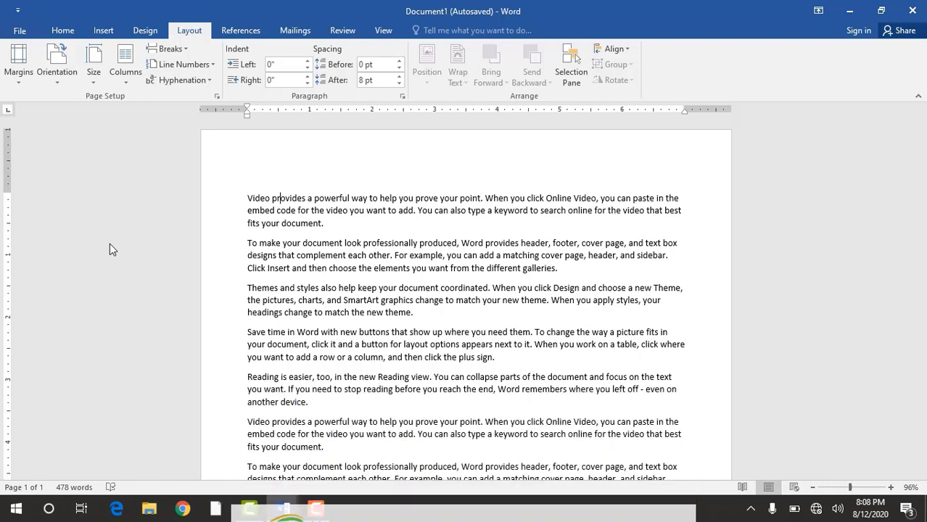
pyautogui.click(18, 76)
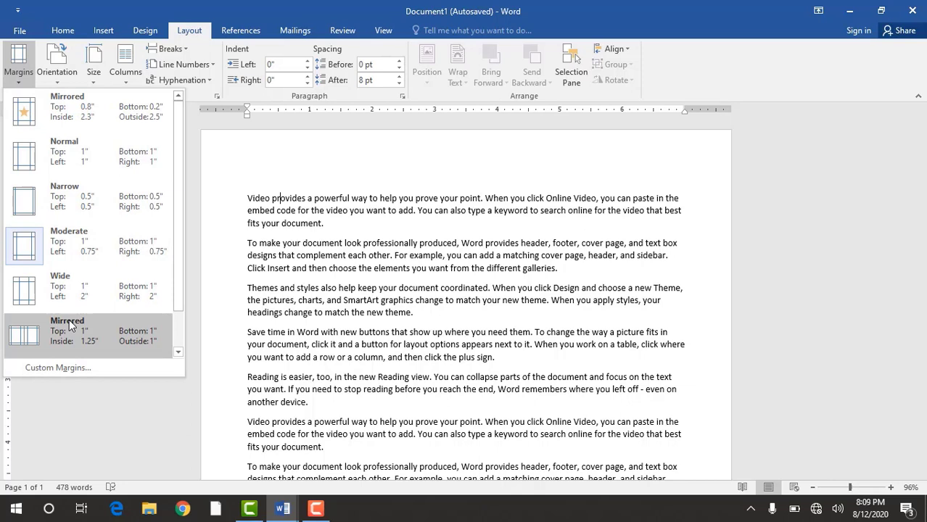
# - In Custom Margins, raise the top margin to 2" and the bottom to 1.9"
pyautogui.click(55, 369)
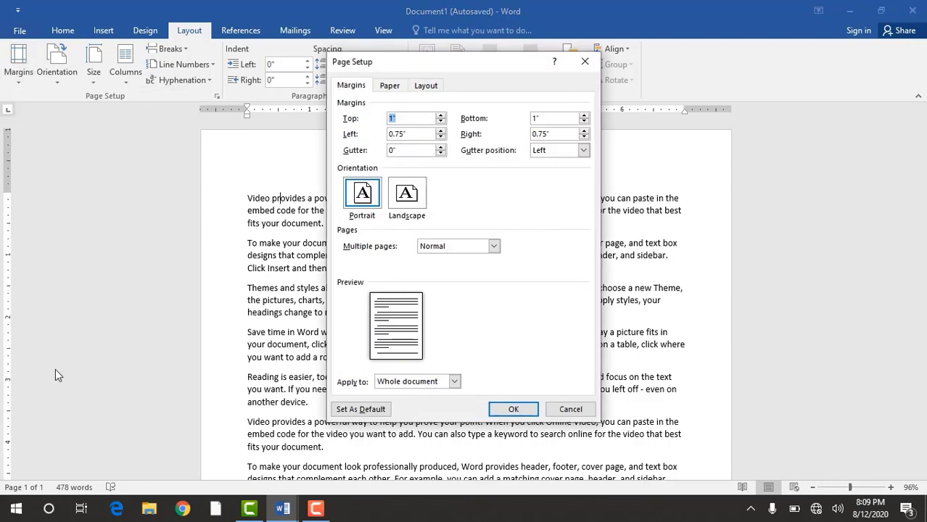
pyautogui.click(441, 115)
pyautogui.click(441, 115)
pyautogui.click(441, 116)
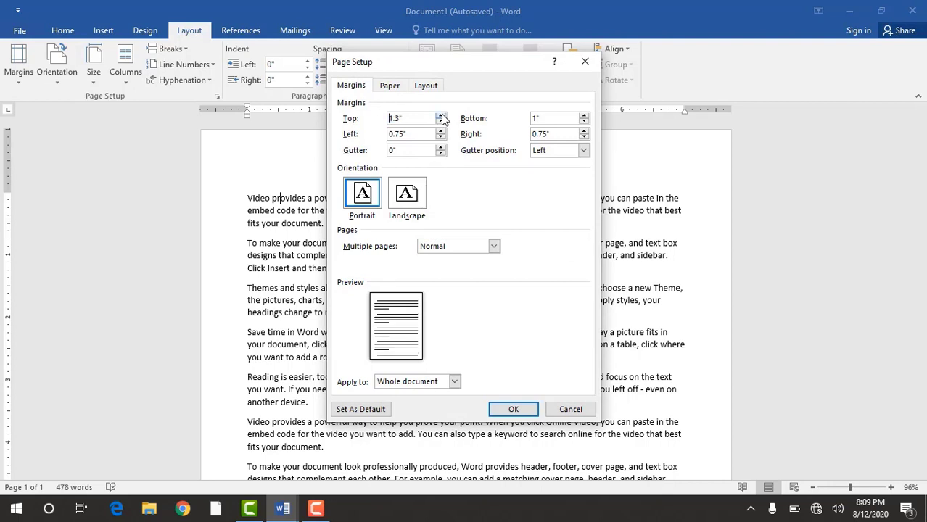
pyautogui.click(441, 115)
pyautogui.click(441, 116)
pyautogui.click(441, 115)
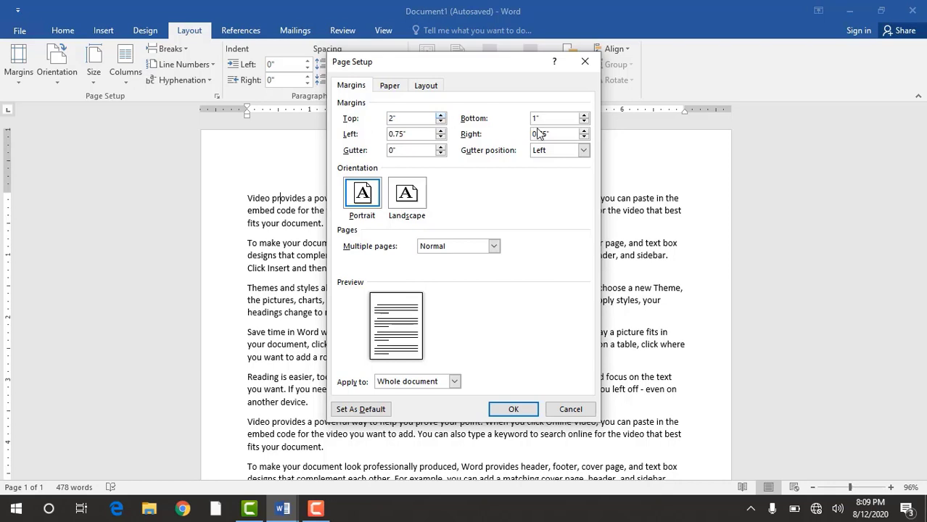
pyautogui.click(584, 116)
pyautogui.click(584, 116)
pyautogui.click(584, 115)
pyautogui.click(585, 115)
pyautogui.click(584, 115)
pyautogui.click(584, 116)
# - Set the left margin to 1.6", the right to 0", and the gutter to 1.7"
pyautogui.click(440, 130)
pyautogui.click(440, 130)
pyautogui.click(440, 130)
pyautogui.click(441, 130)
pyautogui.click(440, 130)
pyautogui.click(440, 131)
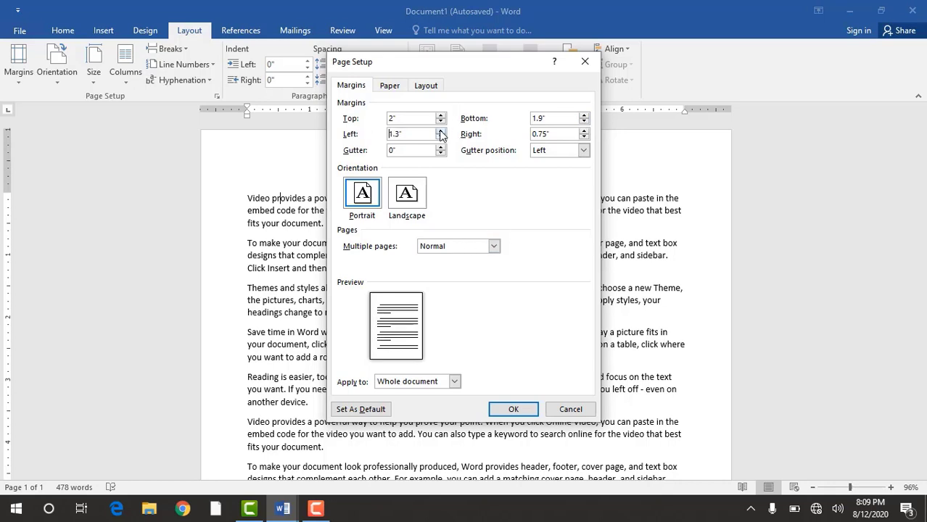
pyautogui.click(586, 135)
pyautogui.click(586, 136)
pyautogui.click(585, 136)
pyautogui.click(585, 136)
pyautogui.click(585, 136)
pyautogui.click(586, 136)
pyautogui.click(585, 136)
pyautogui.click(585, 136)
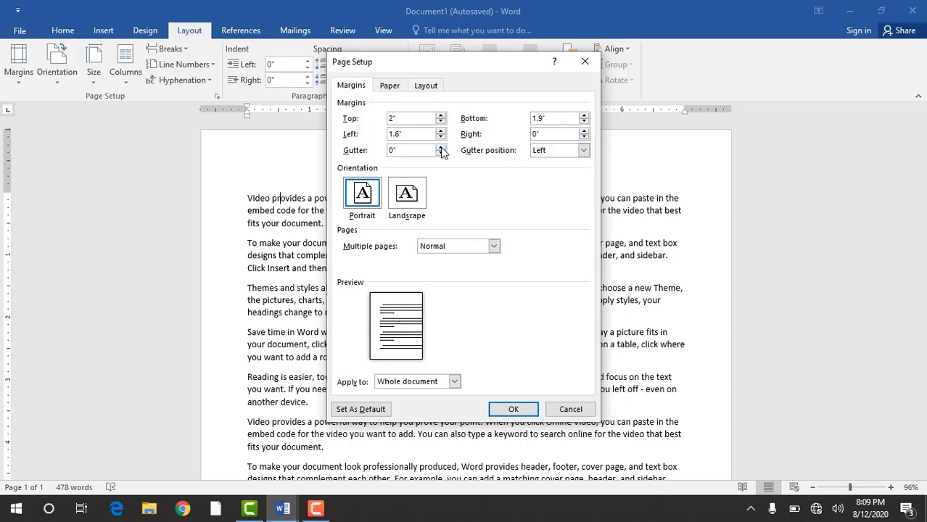
pyautogui.moveTo(440, 147); pyautogui.dragTo(441, 147)
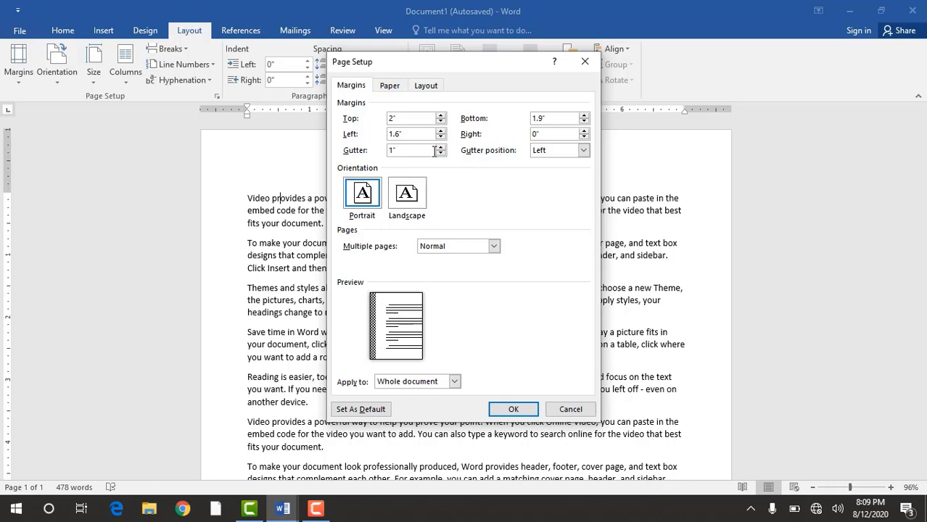
pyautogui.moveTo(440, 147); pyautogui.dragTo(439, 147)
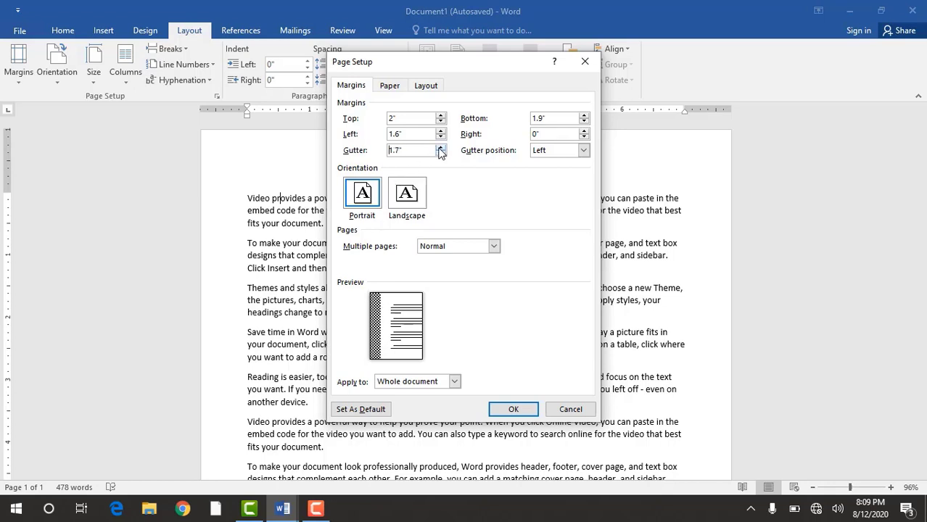
# - Move the gutter position to Top, then back to Left
pyautogui.click(582, 152)
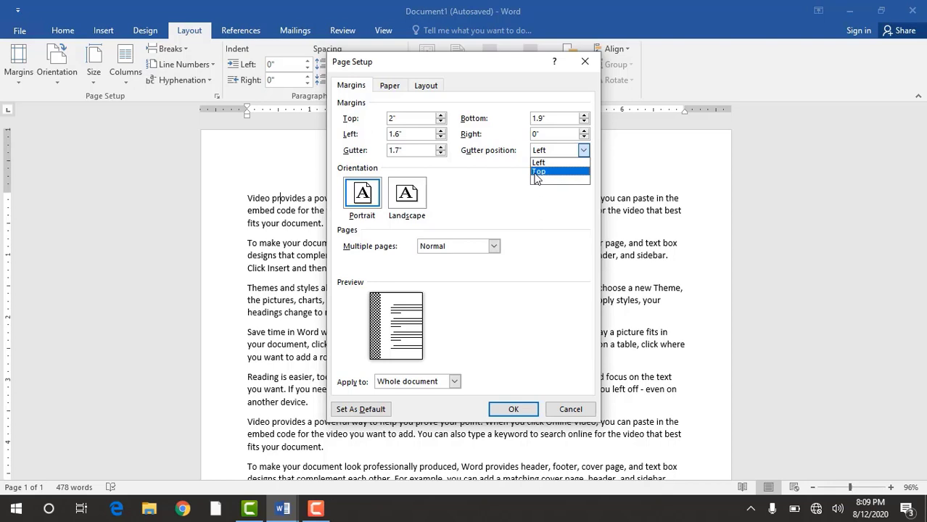
pyautogui.click(537, 172)
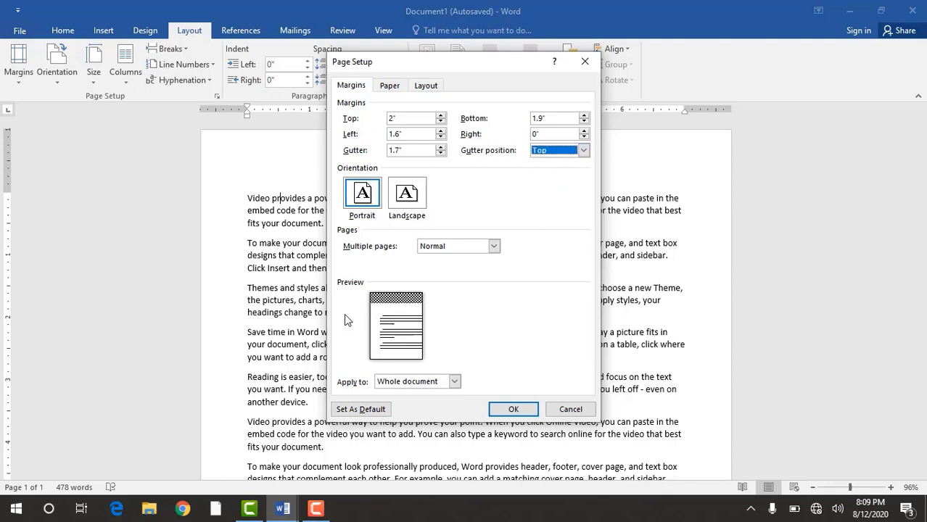
pyautogui.click(583, 150)
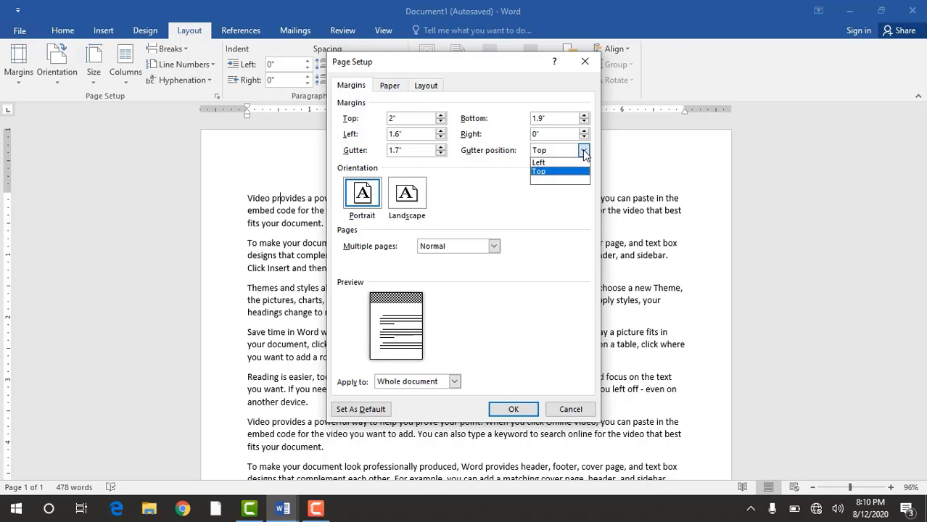
pyautogui.click(537, 163)
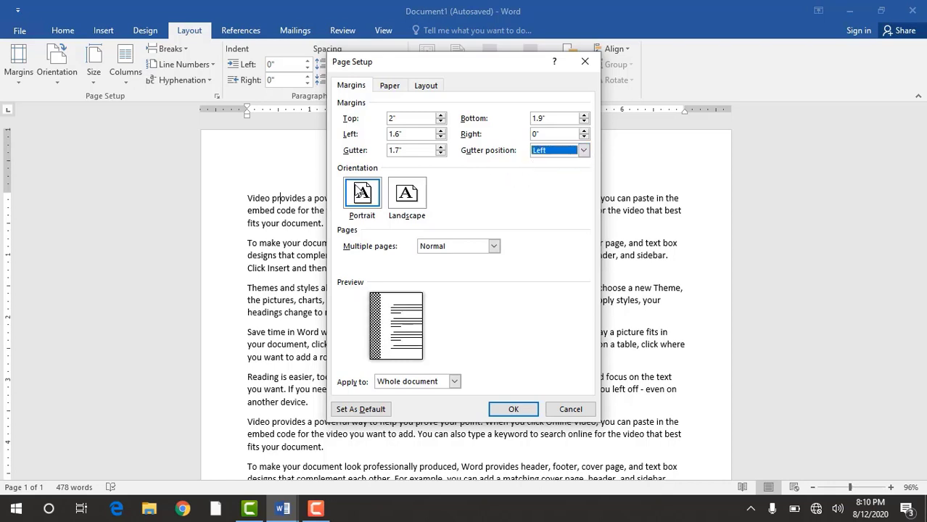
# - Try landscape orientation, then close Page Setup without applying the changes
pyautogui.click(362, 191)
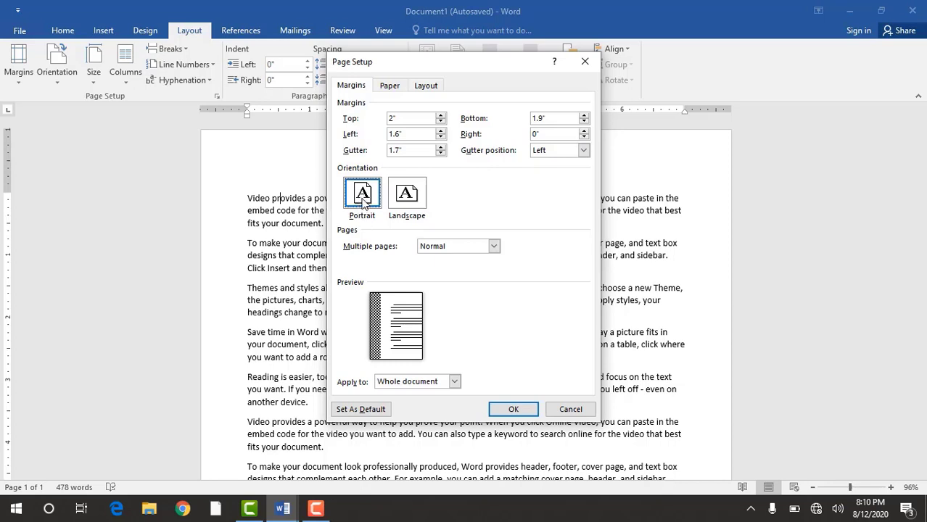
pyautogui.click(418, 199)
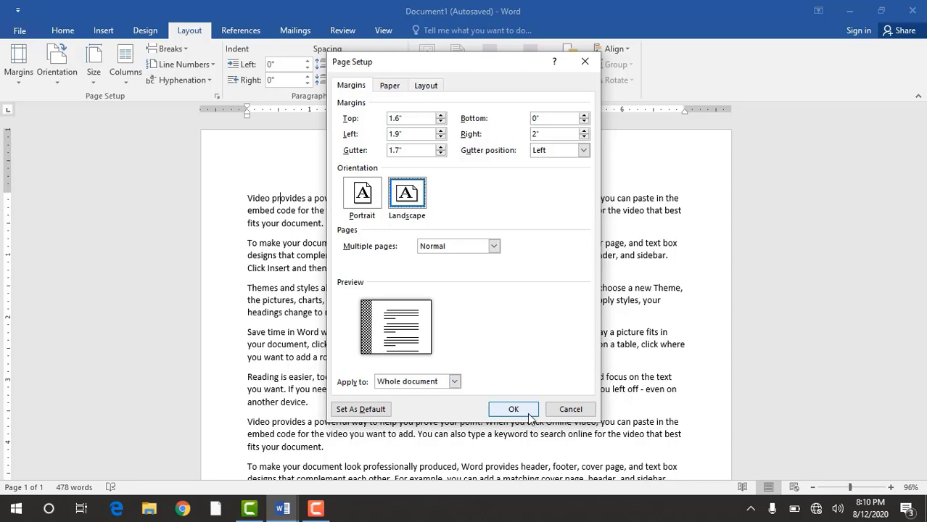
pyautogui.click(586, 64)
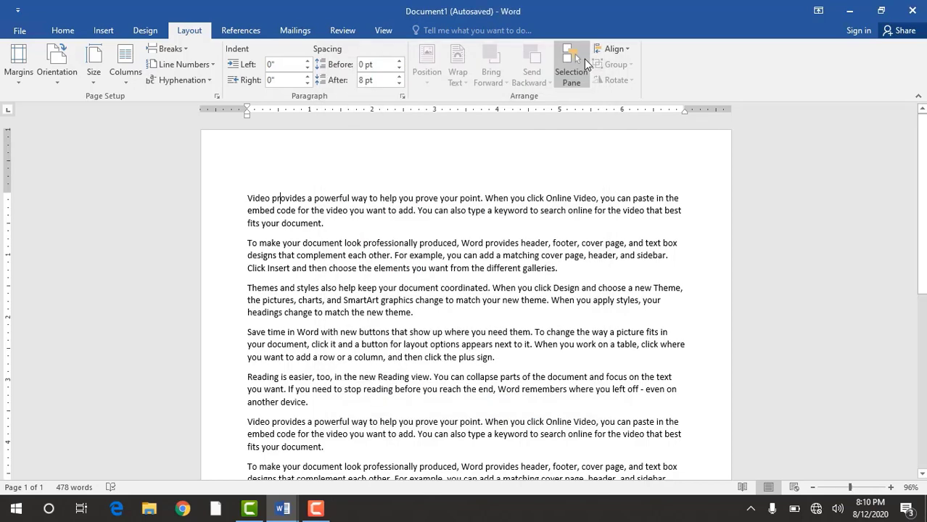
# - Change the paper size to A4 from the Layout Size list
pyautogui.click(55, 69)
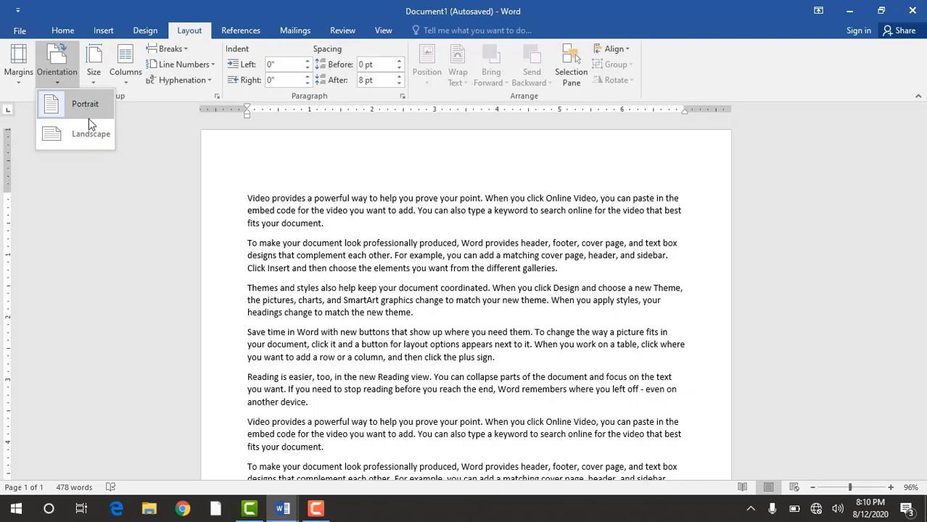
pyautogui.click(103, 66)
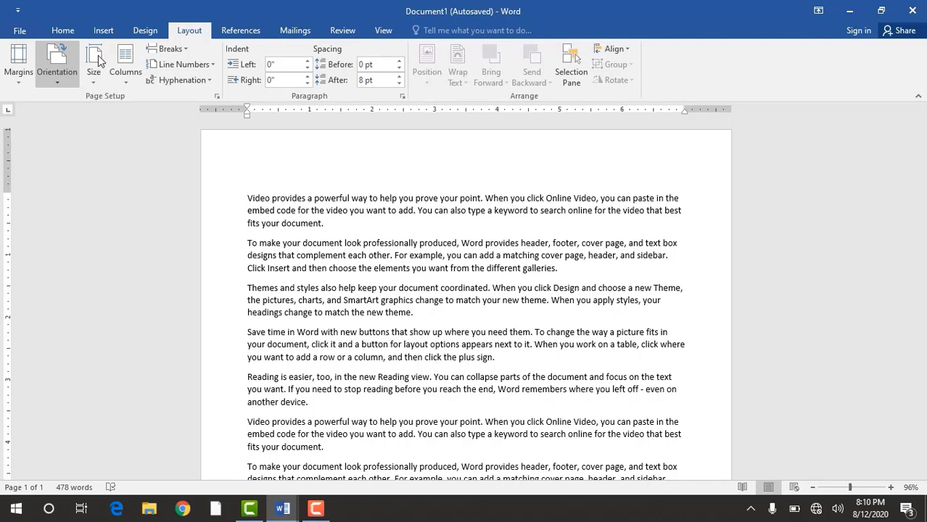
pyautogui.click(103, 65)
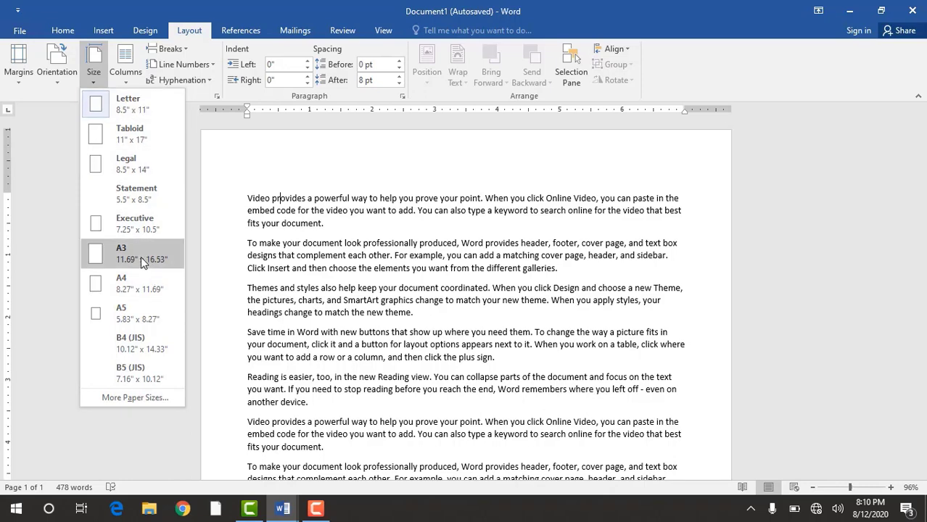
pyautogui.click(138, 281)
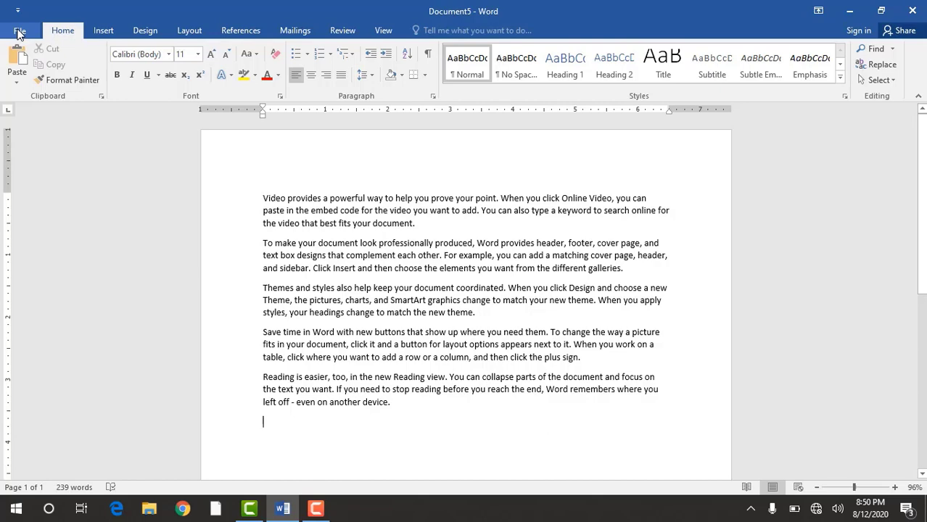
# - Save the document through Save As under the name 'pk 123' in Local Disk (E:)
pyautogui.click(20, 34)
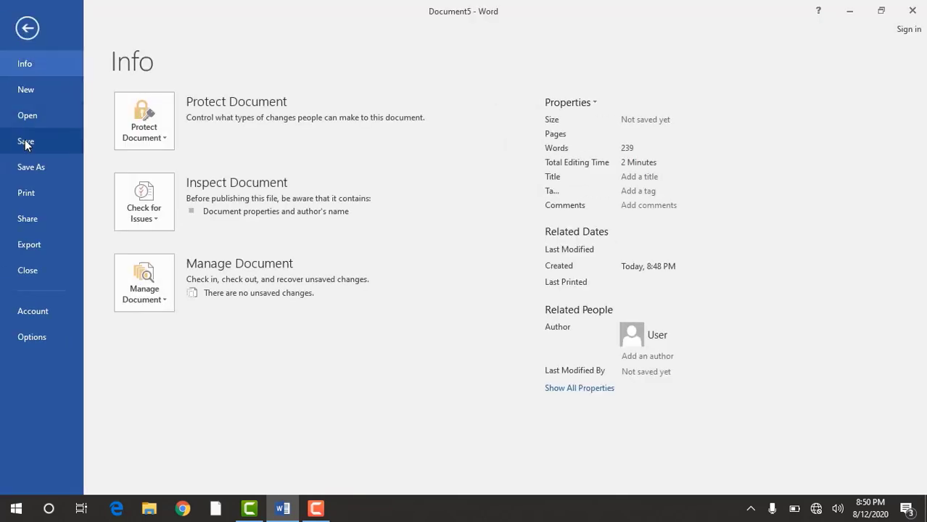
pyautogui.click(25, 142)
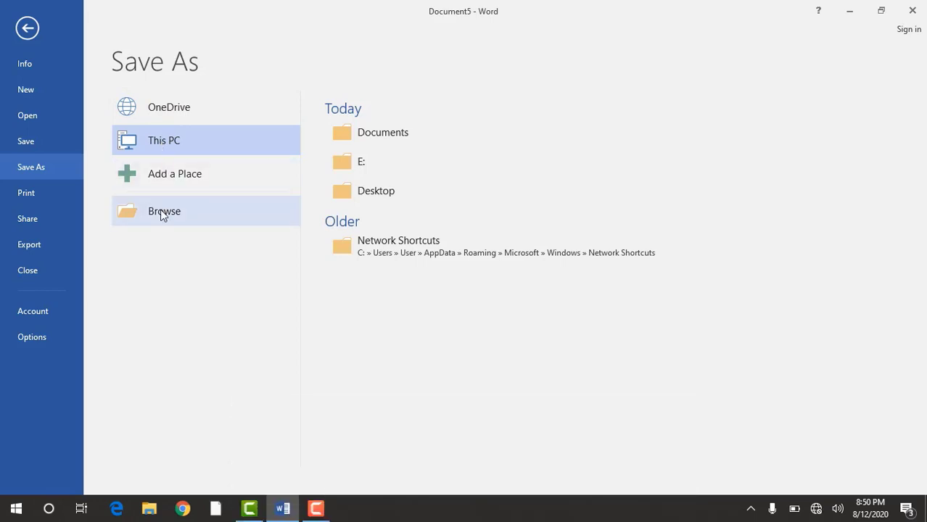
pyautogui.click(163, 213)
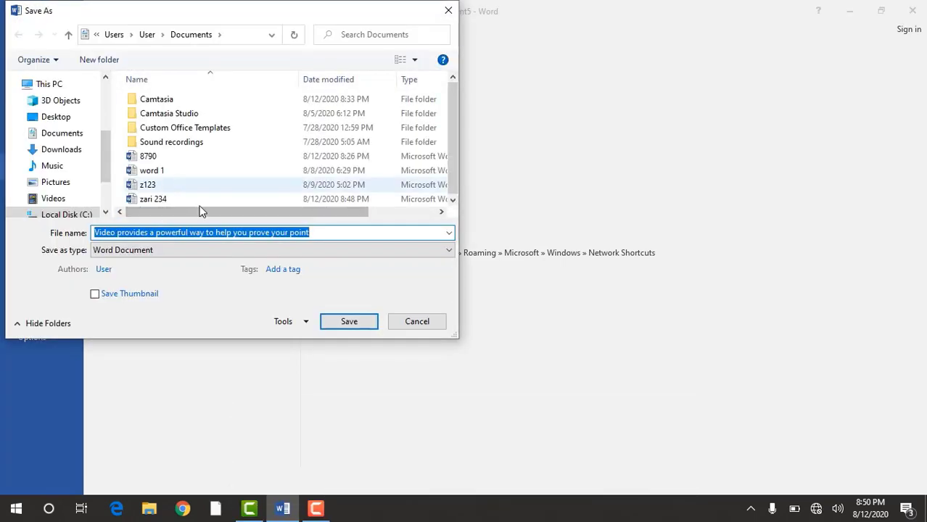
pyautogui.scroll(-1, 105, 211)
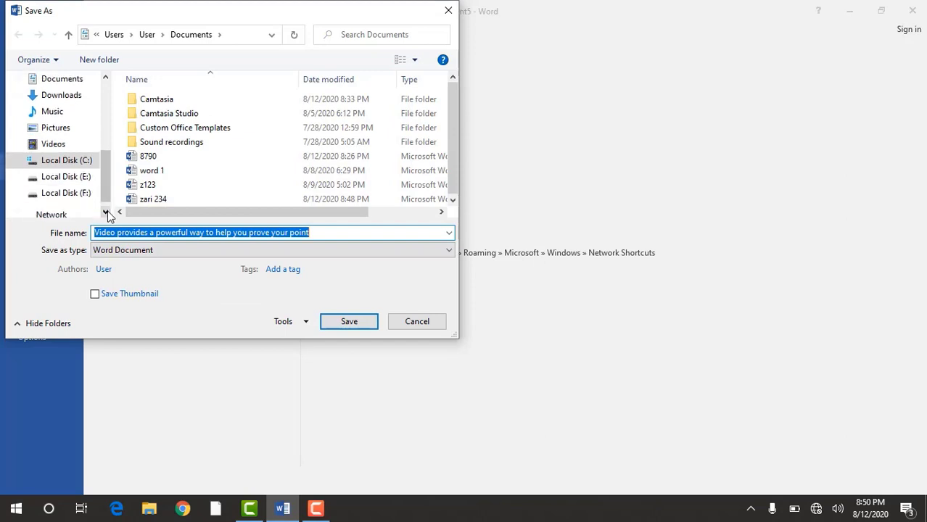
pyautogui.click(82, 177)
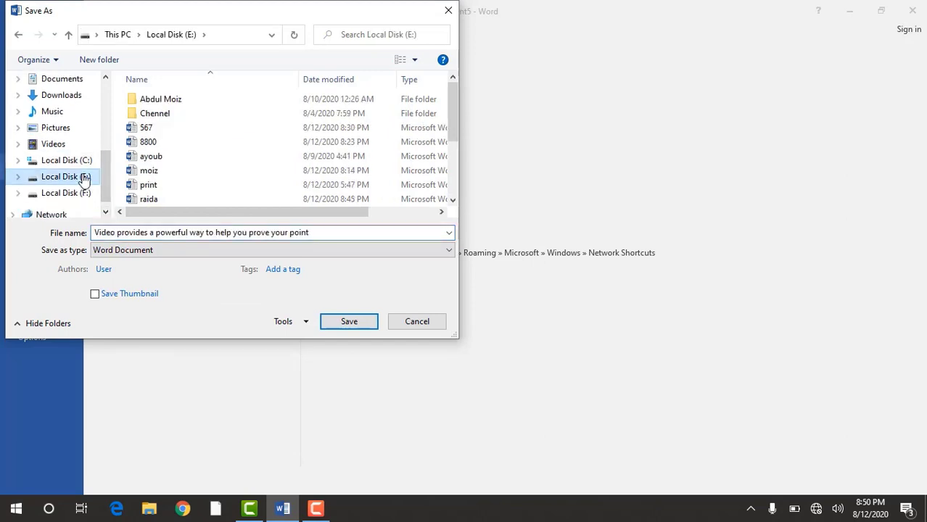
pyautogui.click(323, 232)
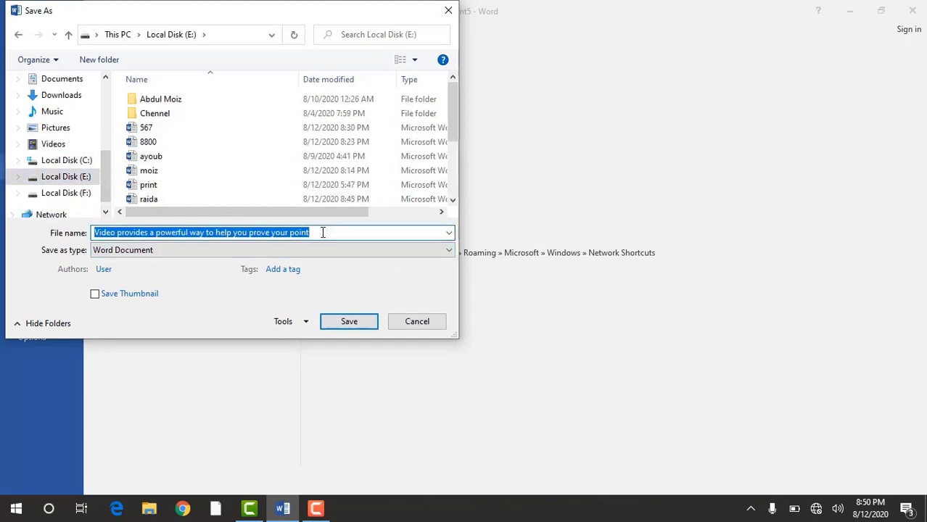
pyautogui.press('BackSpace')
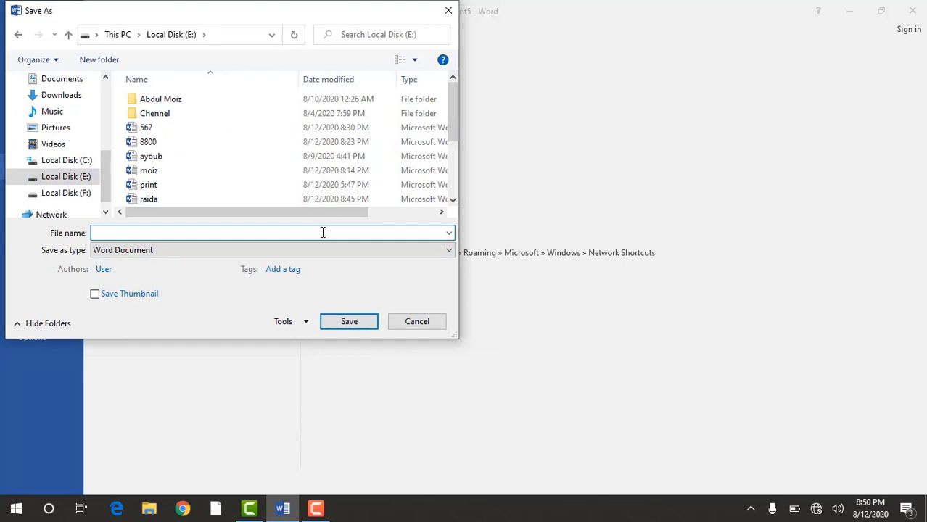
pyautogui.write('pk 1')
pyautogui.write('23')
pyautogui.click(351, 323)
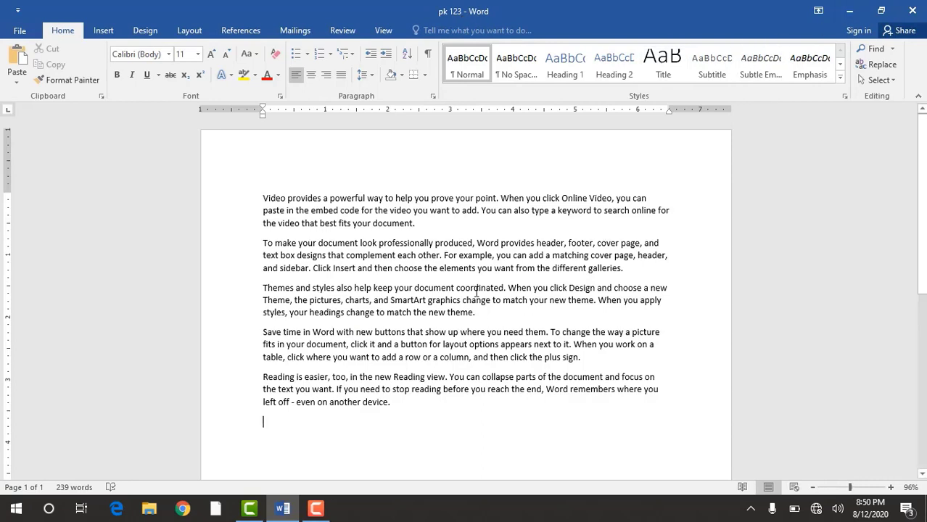
# - Create Document6 with the text 'hhggfdssgkloiubpb', then cancel its Save As dialog
pyautogui.hotkey('ctrl', 'n')
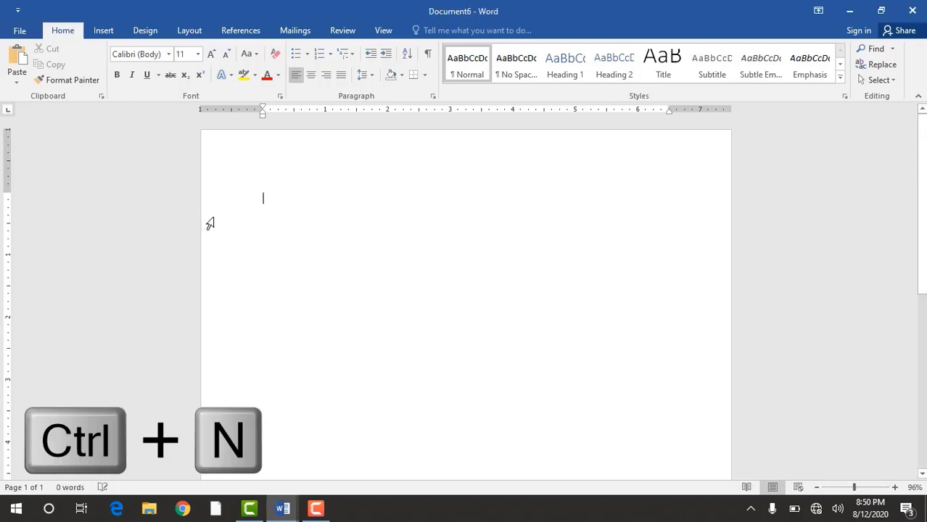
pyautogui.write('hhggfdss')
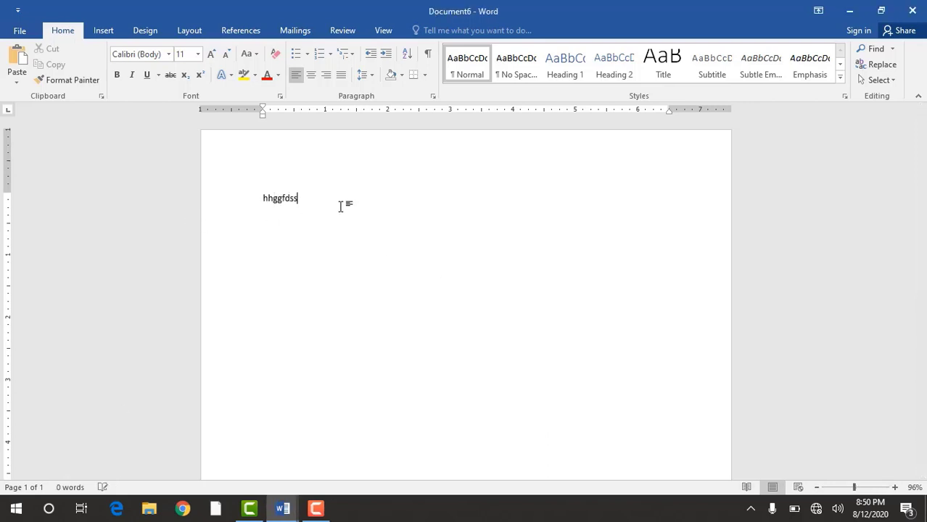
pyautogui.write('gkloiubpb')
pyautogui.hotkey('ctrl', 's')
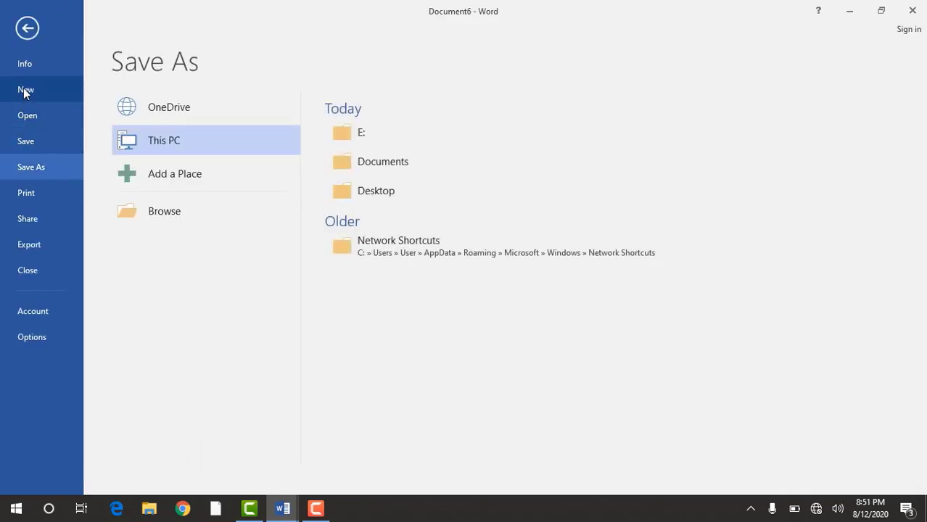
pyautogui.click(26, 141)
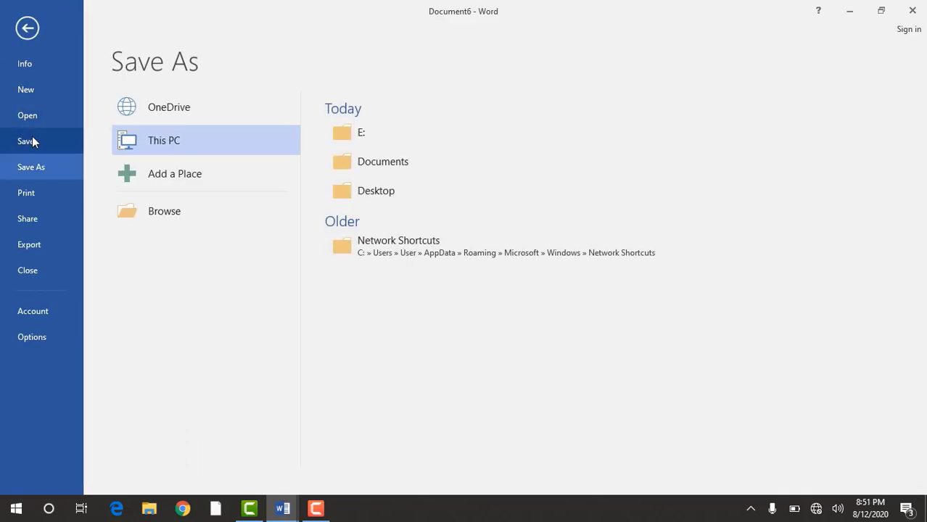
pyautogui.click(160, 209)
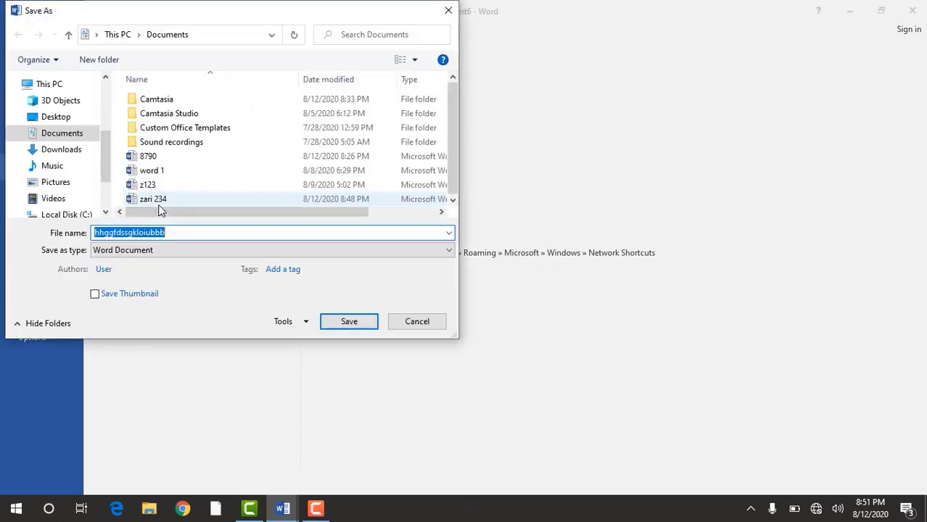
pyautogui.click(449, 9)
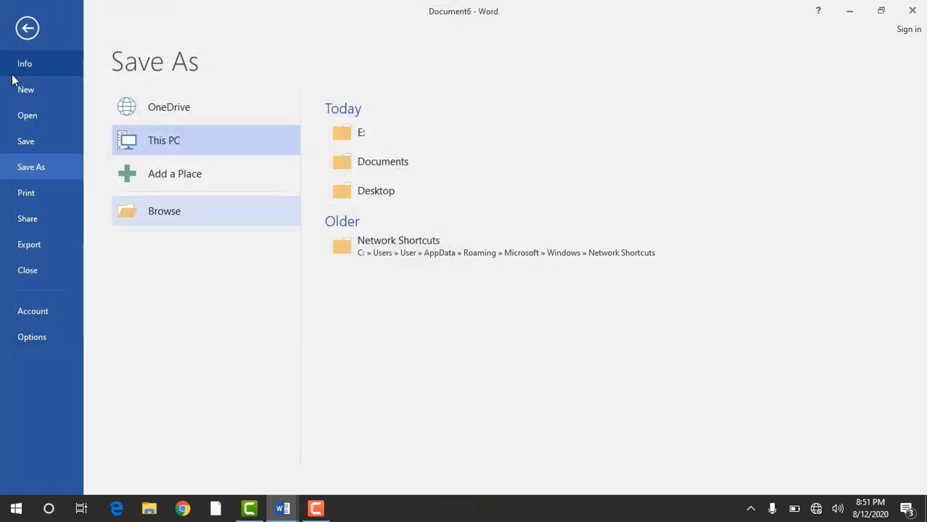
pyautogui.click(26, 29)
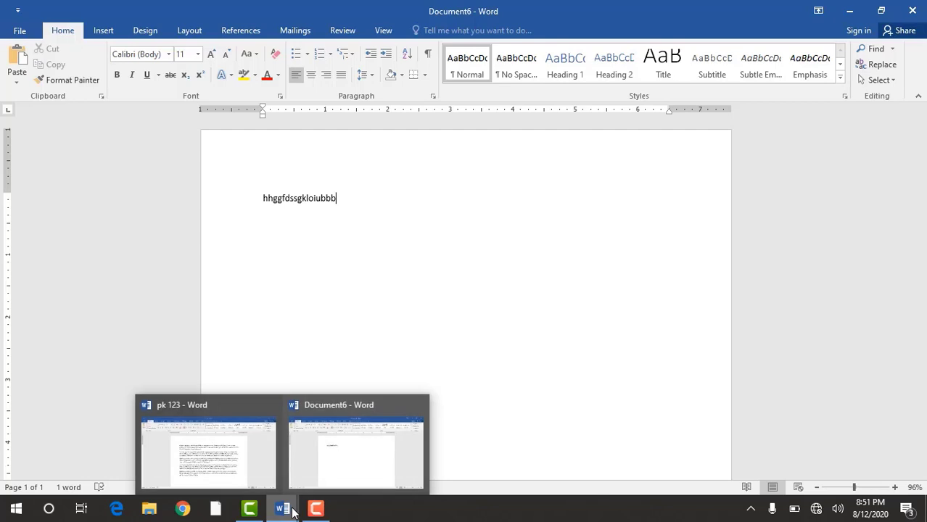
pyautogui.click(229, 477)
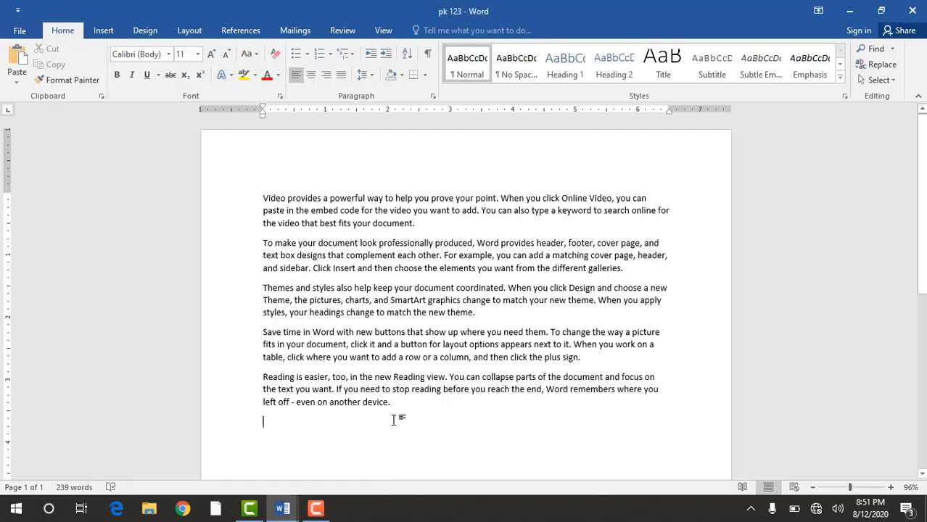
pyautogui.write('ljhghhfgdfsd')
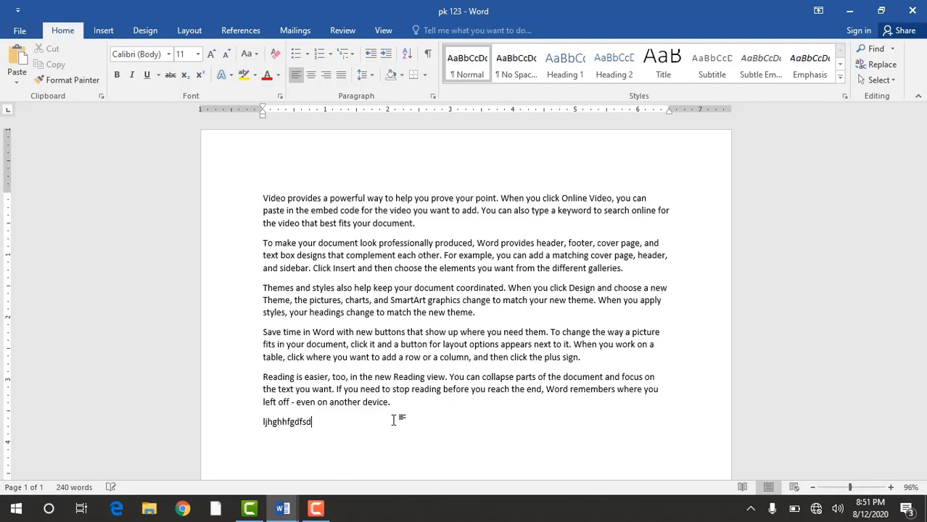
pyautogui.write('w5re76t7u8uijjkhjk')
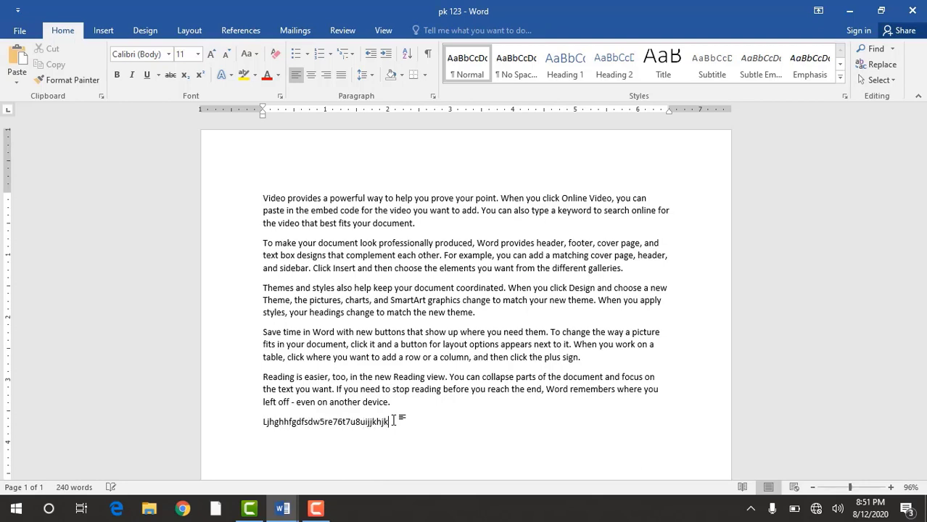
pyautogui.write('bb')
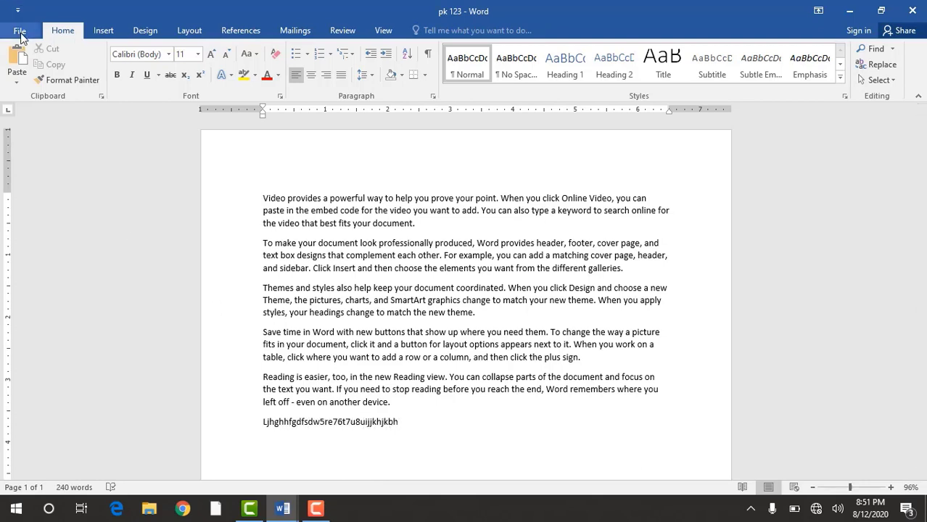
pyautogui.click(20, 32)
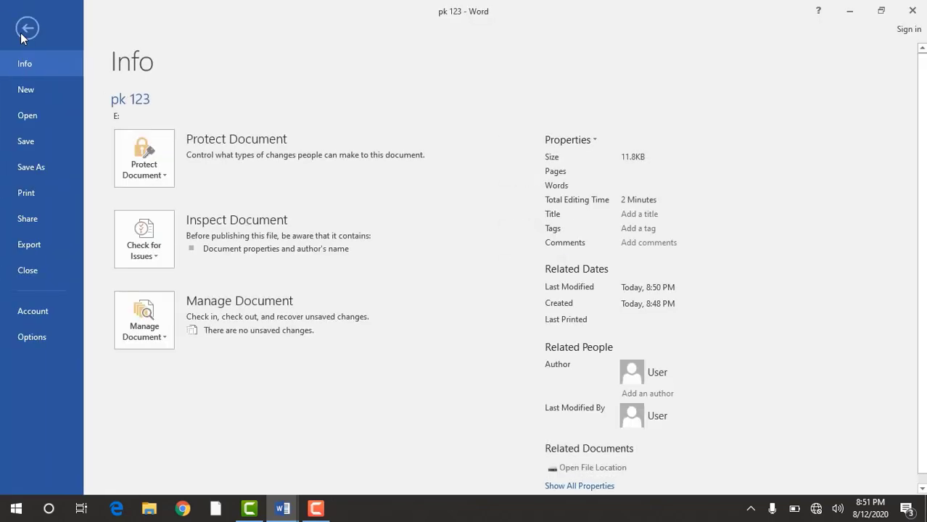
pyautogui.click(22, 170)
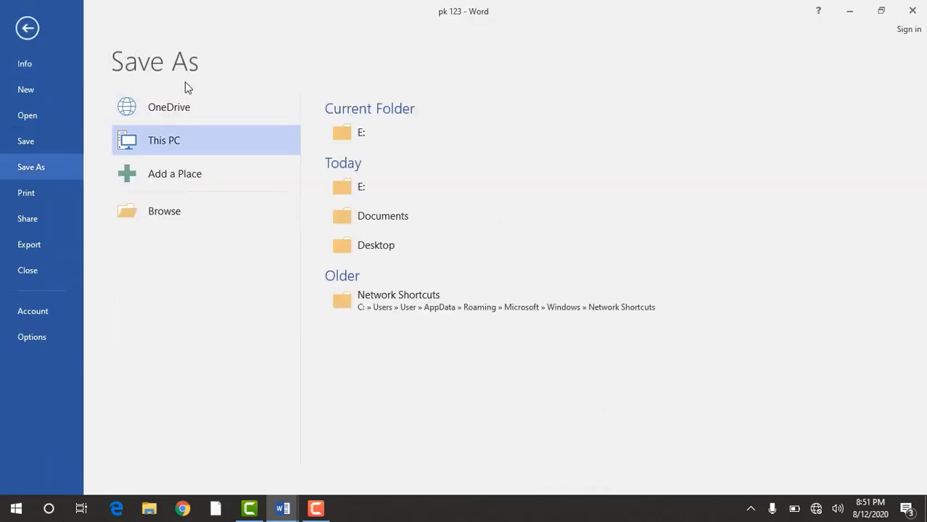
pyautogui.click(164, 210)
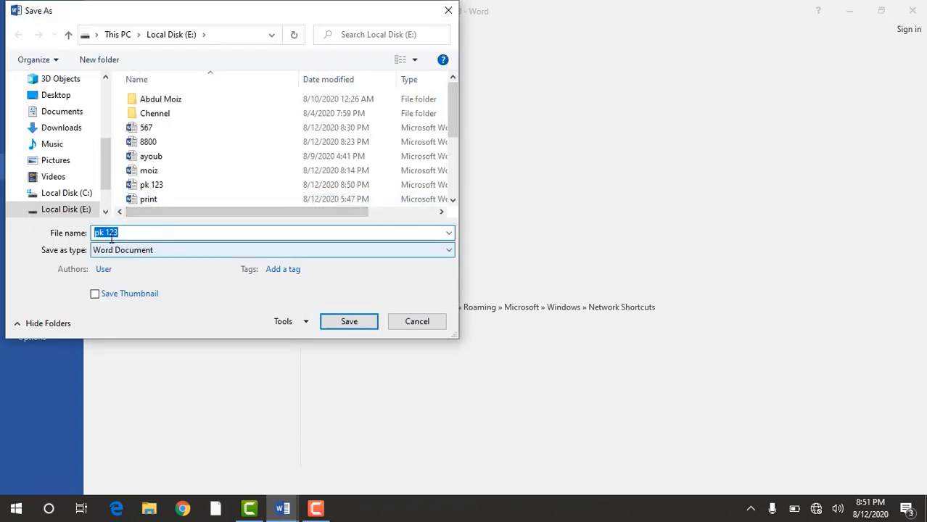
pyautogui.click(348, 322)
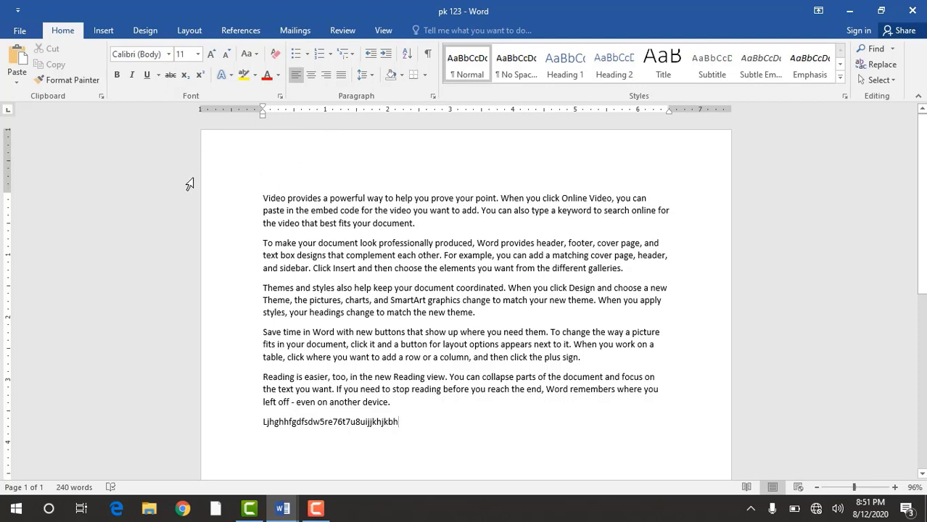
# - Open the recent document raida and select the first line of its first paragraph
pyautogui.click(21, 32)
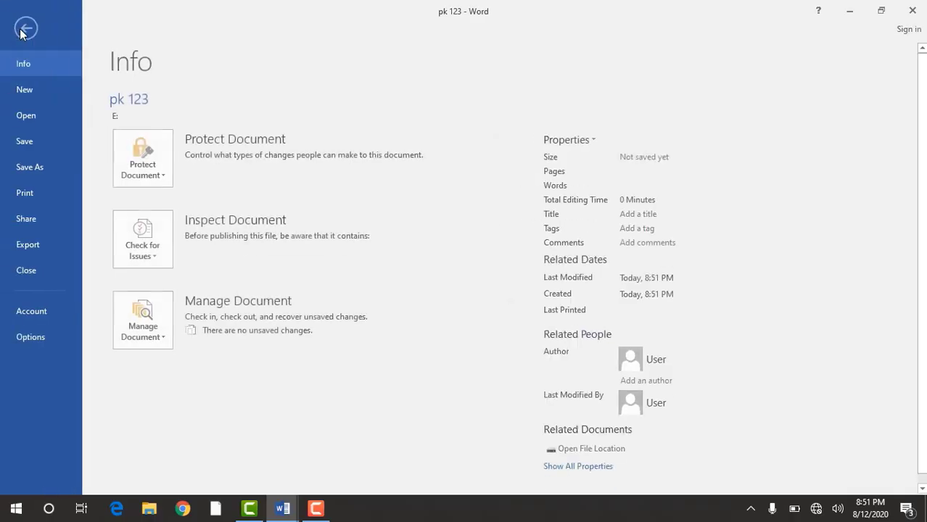
pyautogui.click(34, 112)
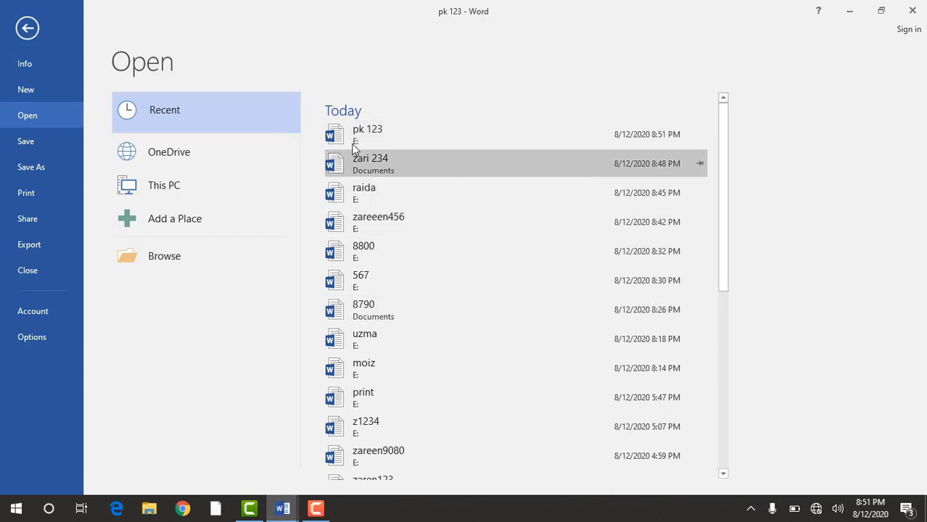
pyautogui.click(363, 192)
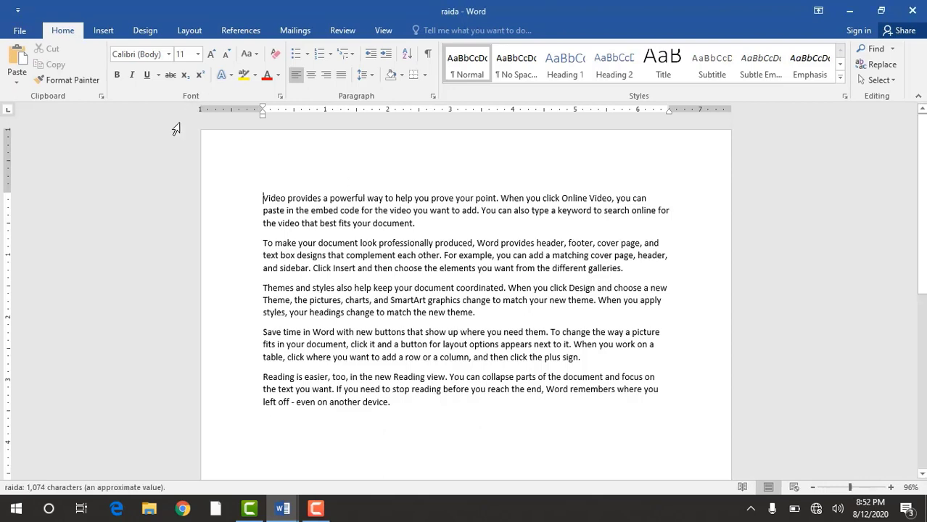
pyautogui.hotkey('shift', 'End')
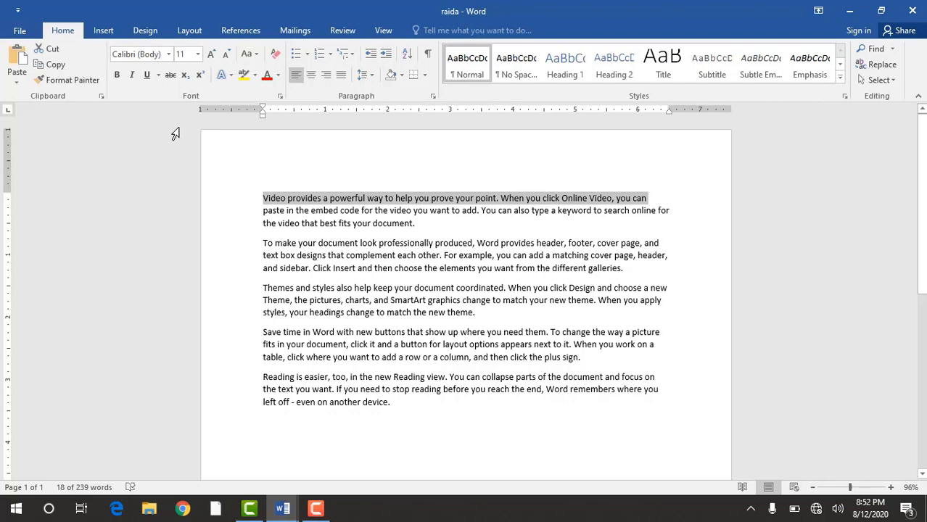
# - Open the recent document uzma, then start a blank Document7
pyautogui.hotkey('ctrl', 'o')
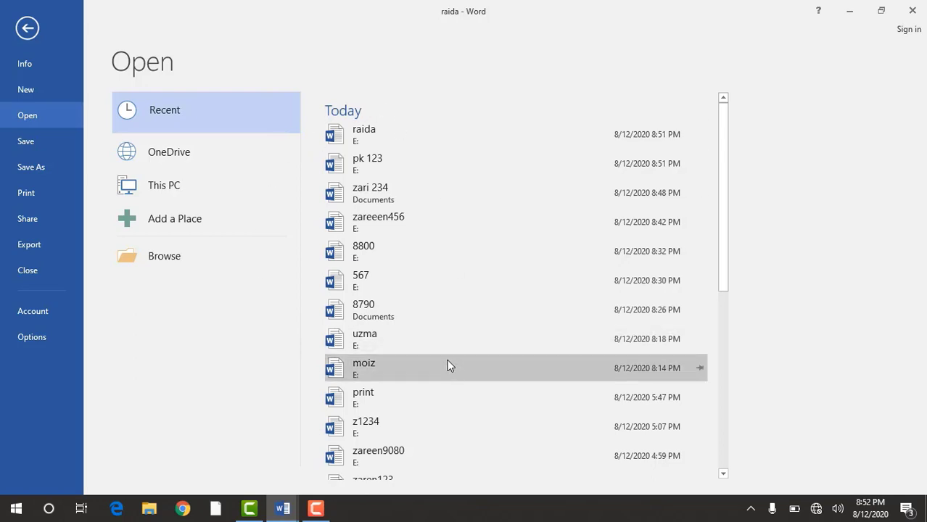
pyautogui.click(364, 340)
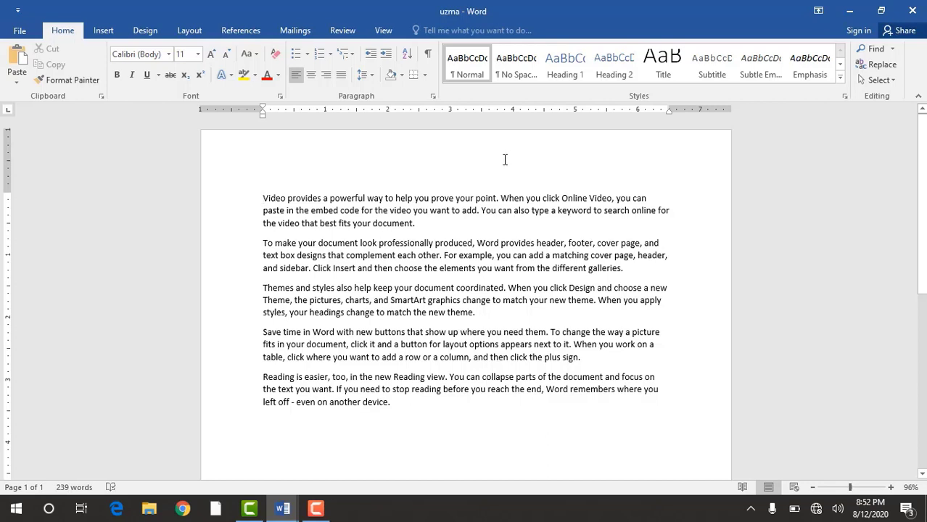
pyautogui.hotkey('ctrl', 'n')
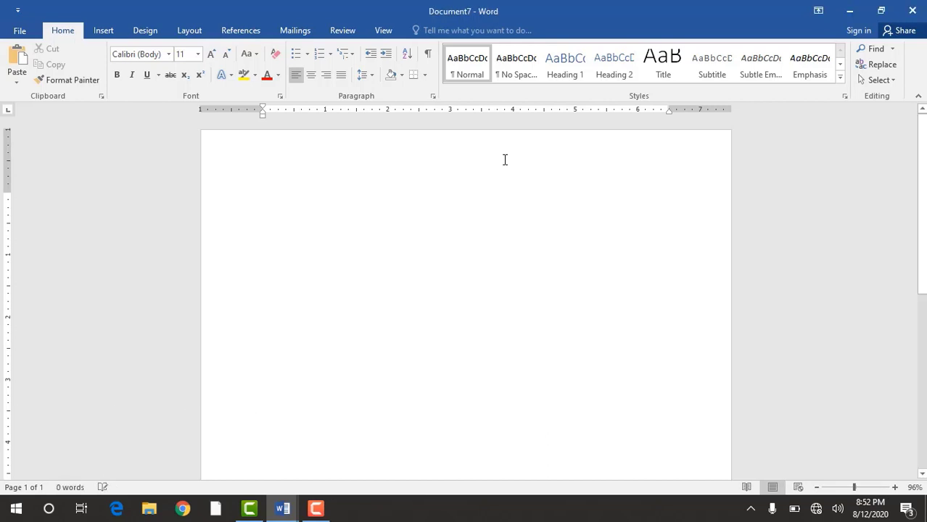
# - Start another new blank document (Document8) from the Blank document template
pyautogui.click(20, 32)
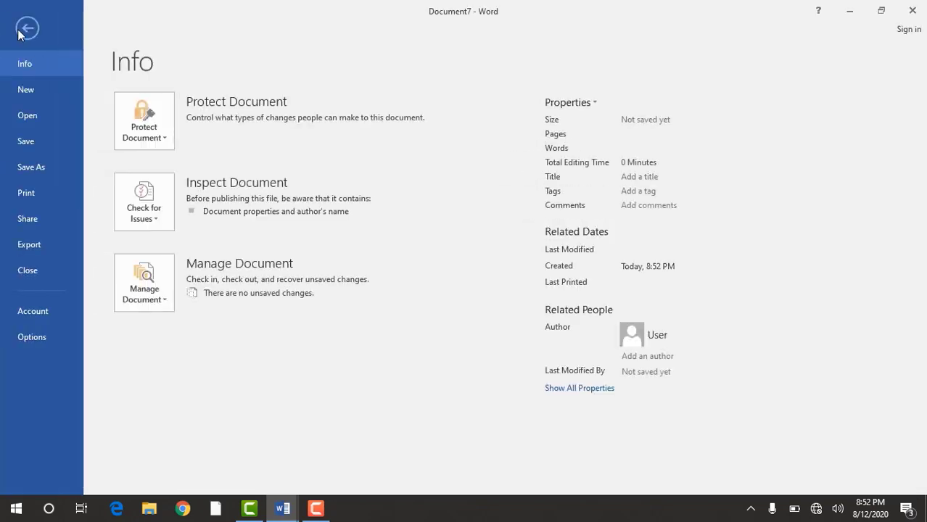
pyautogui.click(26, 90)
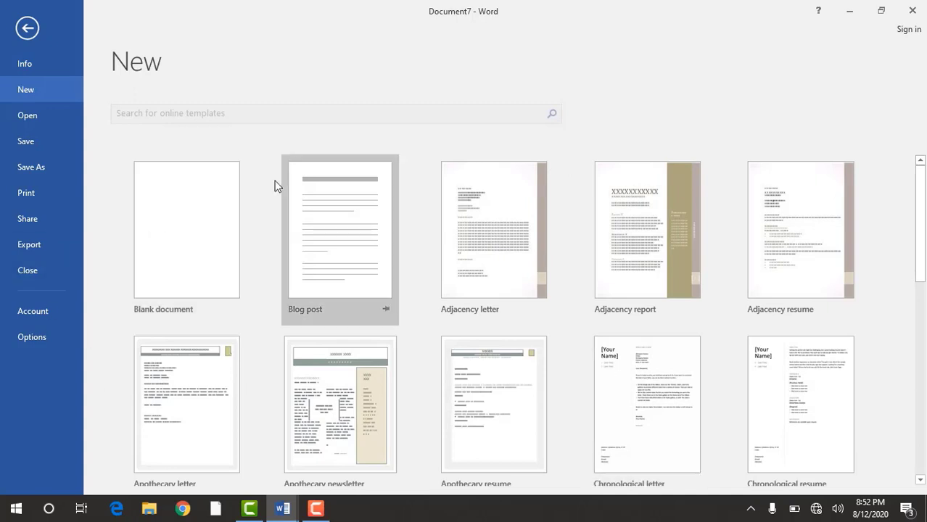
pyautogui.click(151, 221)
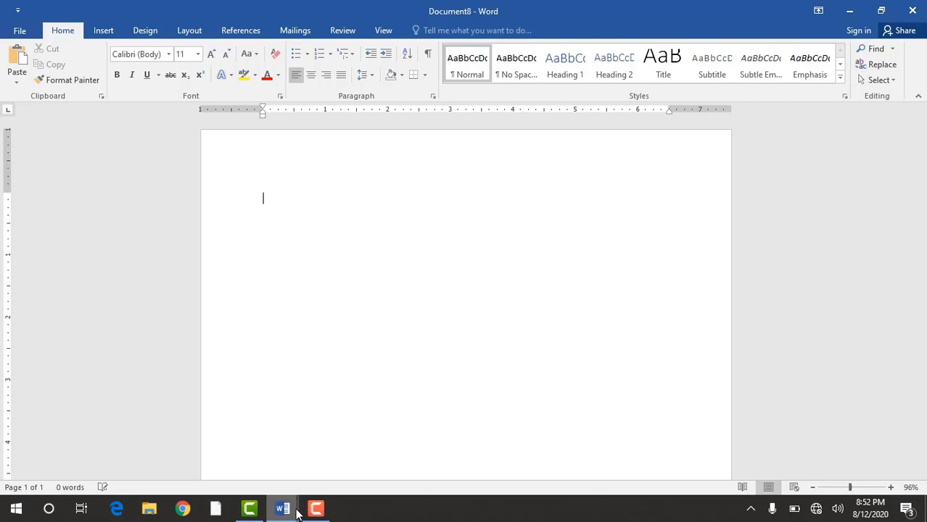
# - Switch back to pk 123 and append AAAA to the end of the gibberish last line
pyautogui.moveTo(296, 514)
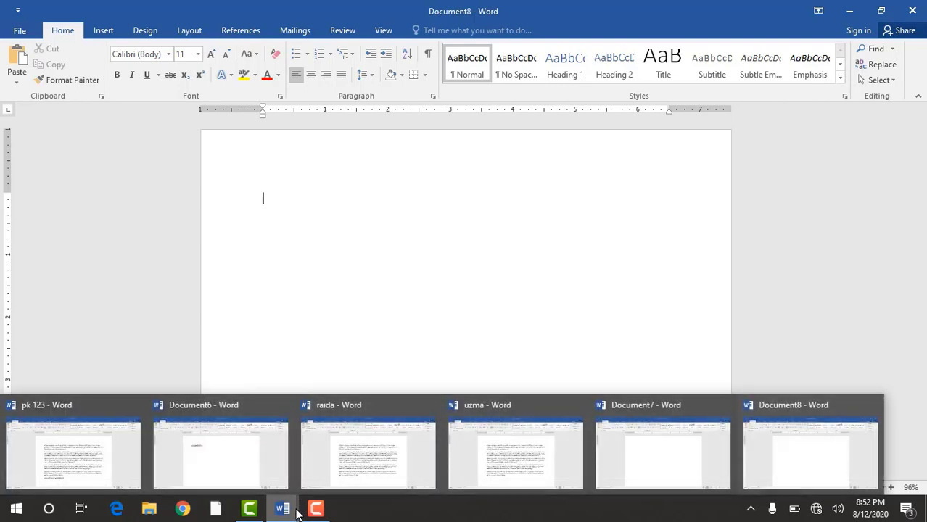
pyautogui.click(84, 452)
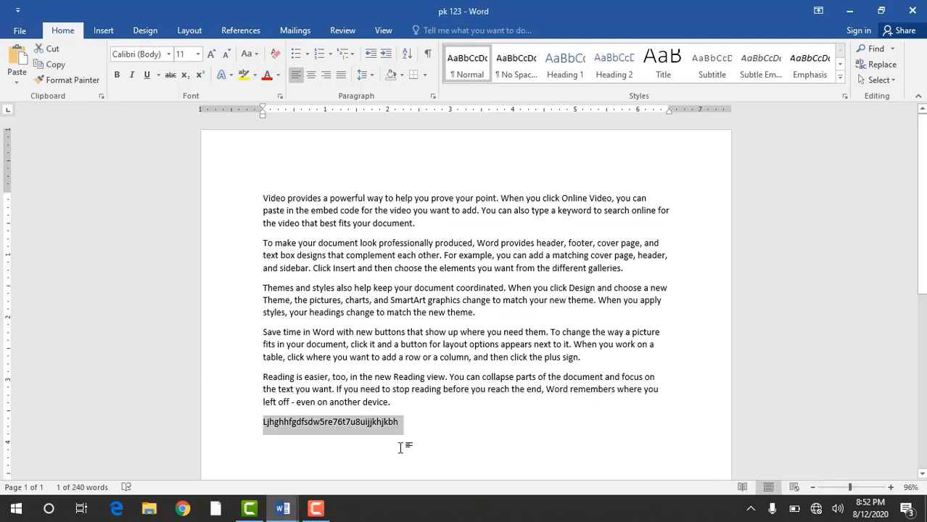
pyautogui.click(400, 409)
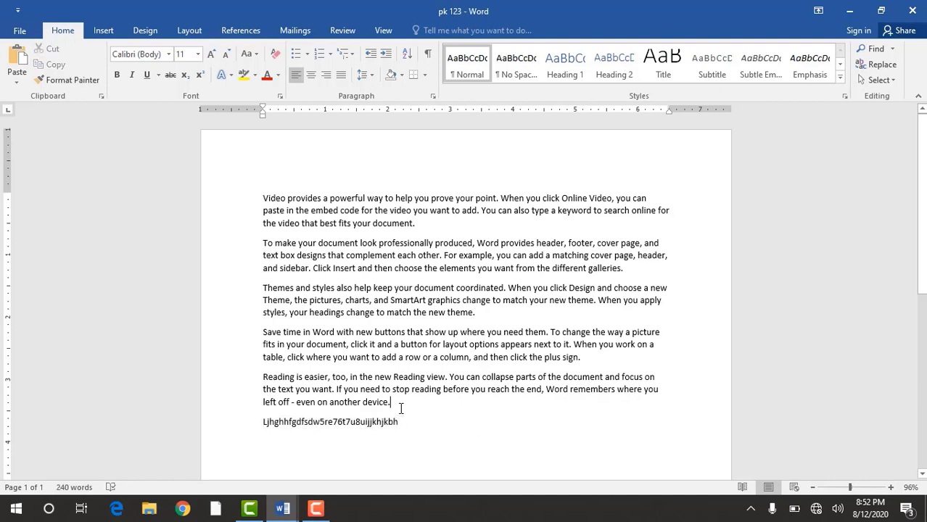
pyautogui.moveTo(392, 403)
pyautogui.mouseDown()
pyautogui.moveTo(257, 230)
pyautogui.moveTo(259, 194)
pyautogui.mouseUp()
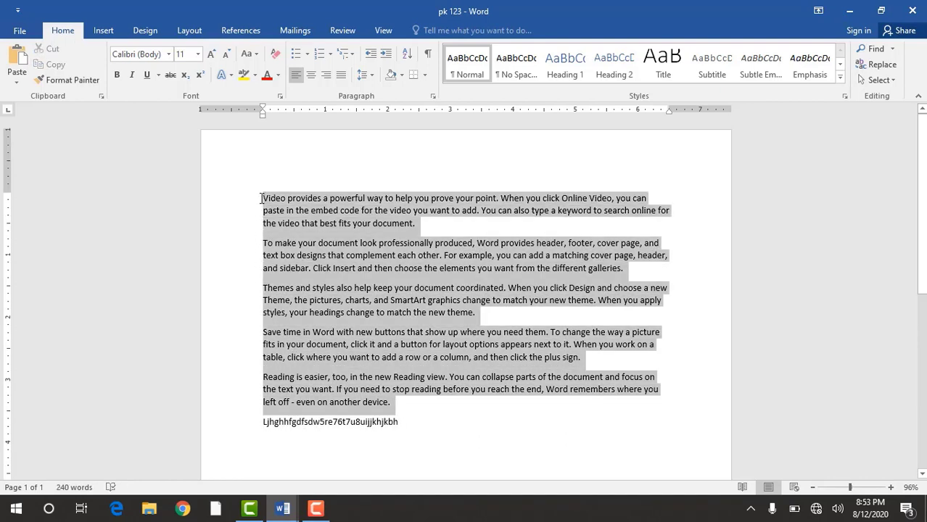
pyautogui.click(454, 422)
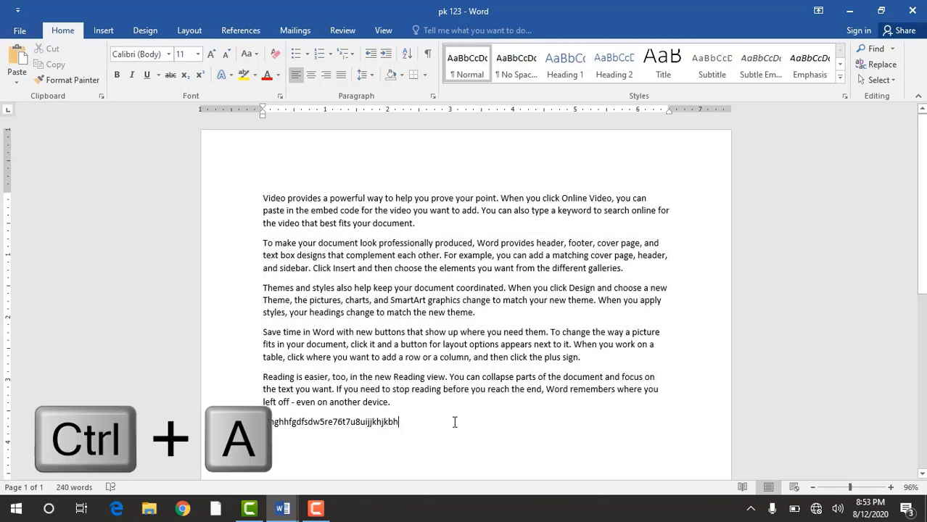
pyautogui.write('AAAA')
# - Select only the five sample paragraphs, leaving out the gibberish last line
pyautogui.hotkey('ctrl', 'a')
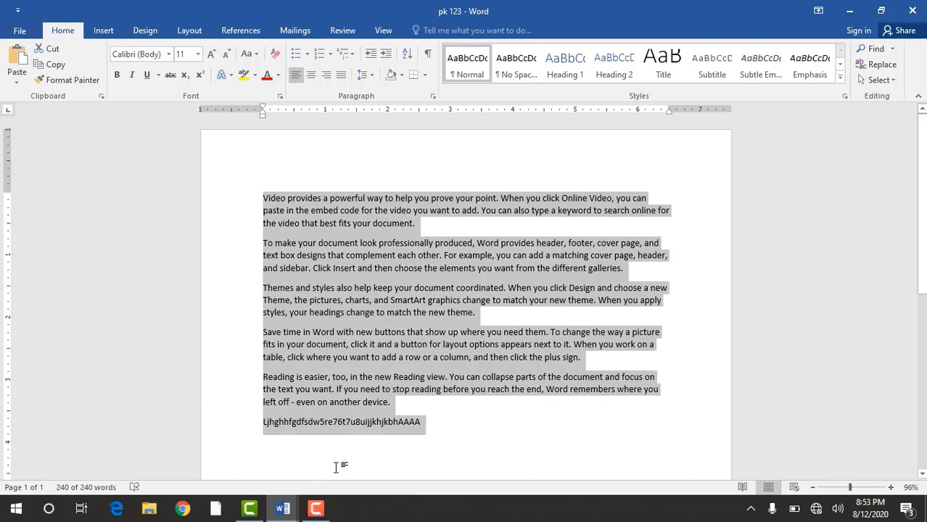
pyautogui.hotkey('ctrl', 'a')
pyautogui.click(923, 475)
pyautogui.click(922, 475)
pyautogui.click(922, 475)
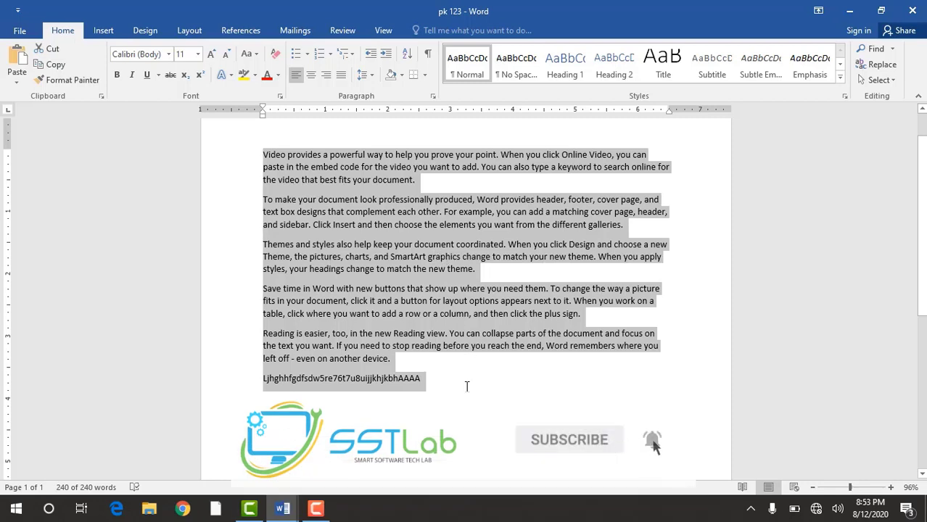
pyautogui.click(466, 387)
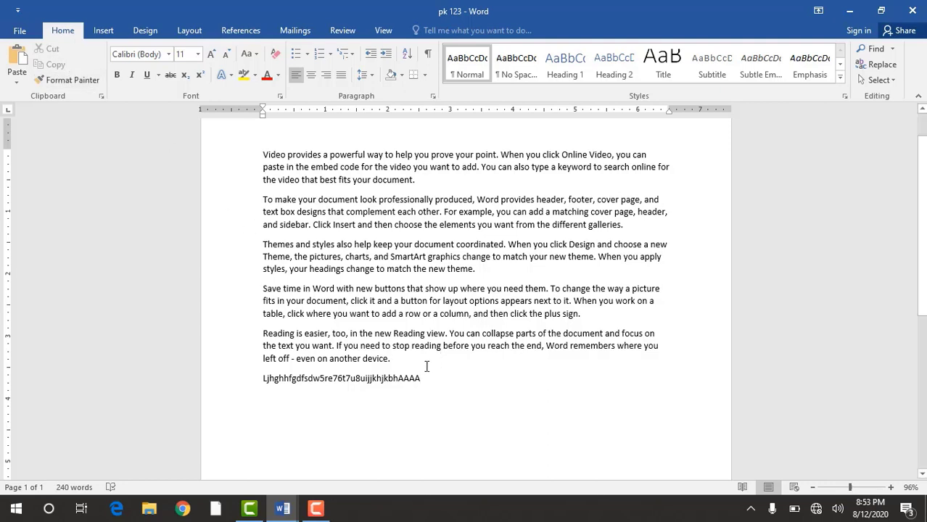
pyautogui.moveTo(399, 363)
pyautogui.mouseDown()
pyautogui.moveTo(231, 156)
pyautogui.moveTo(237, 142)
pyautogui.mouseUp()
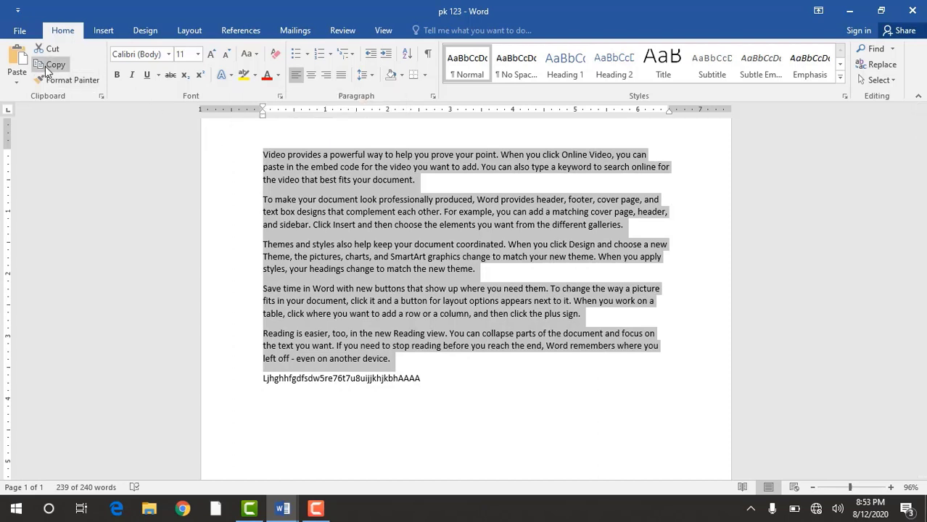
# - Paste the copied five paragraphs on a new line after 'device.'
pyautogui.click(407, 347)
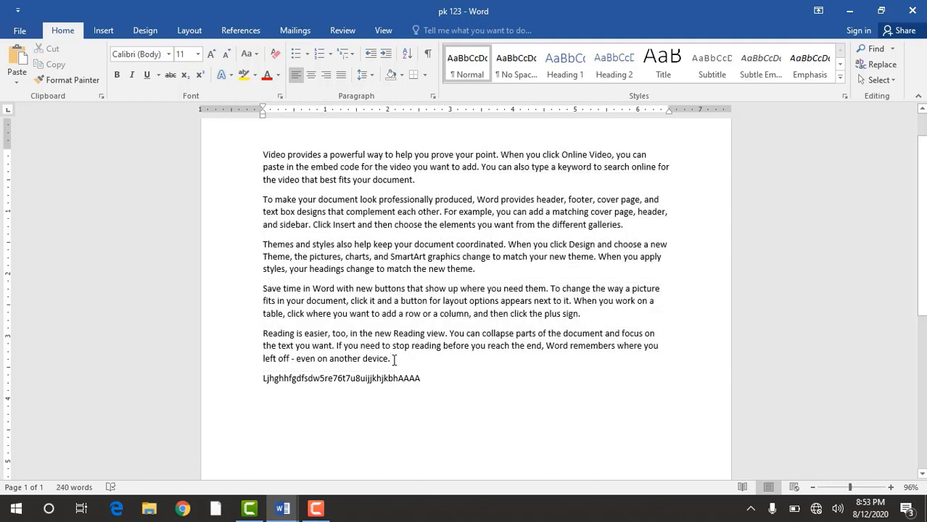
pyautogui.click(394, 360)
pyautogui.press('Return')
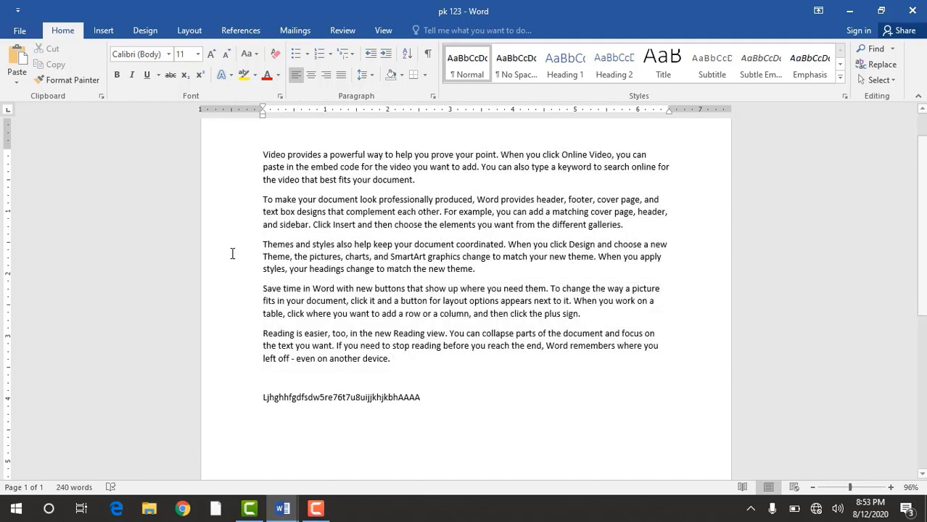
pyautogui.click(18, 75)
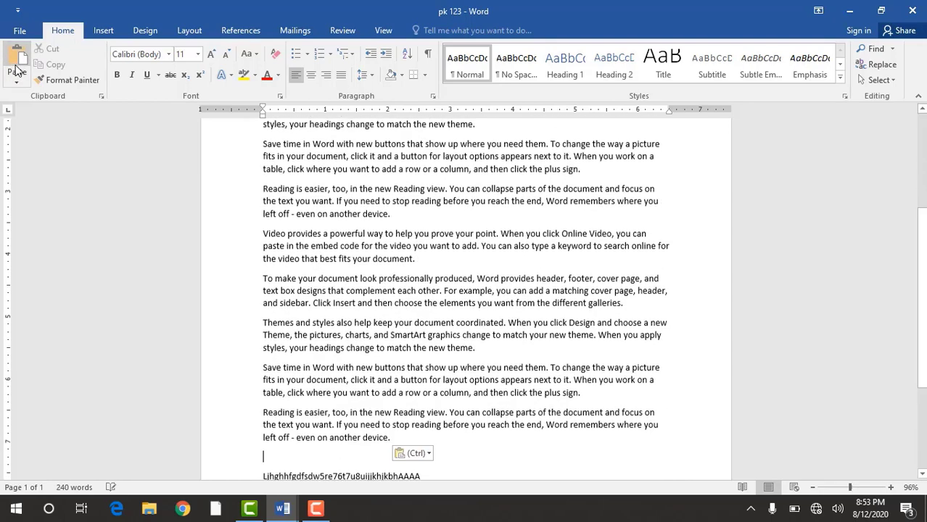
# - Cut the gibberish line ending in AAAA out of the document
pyautogui.click(921, 110)
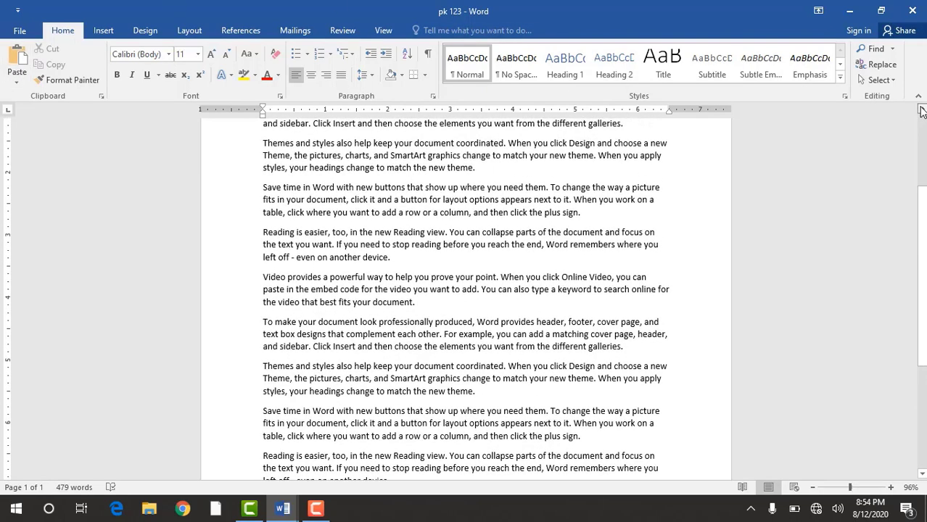
pyautogui.click(921, 110)
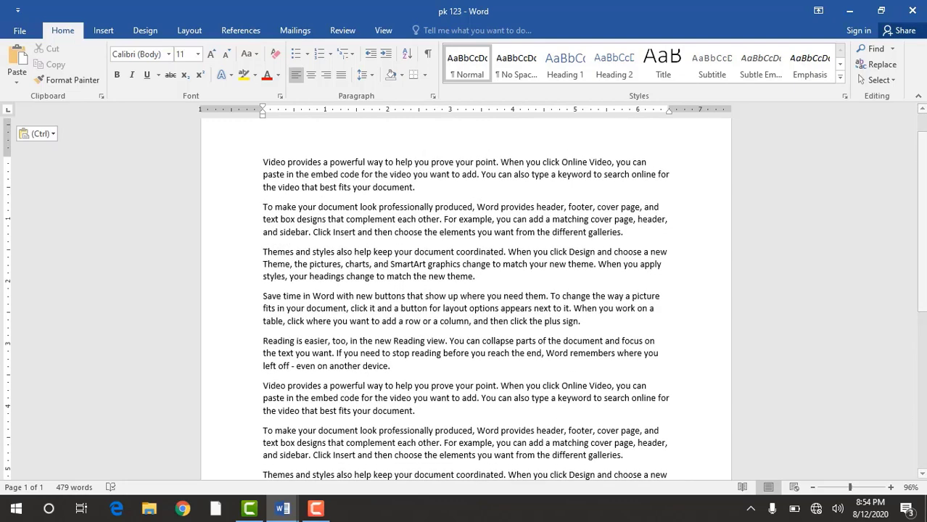
pyautogui.click(922, 474)
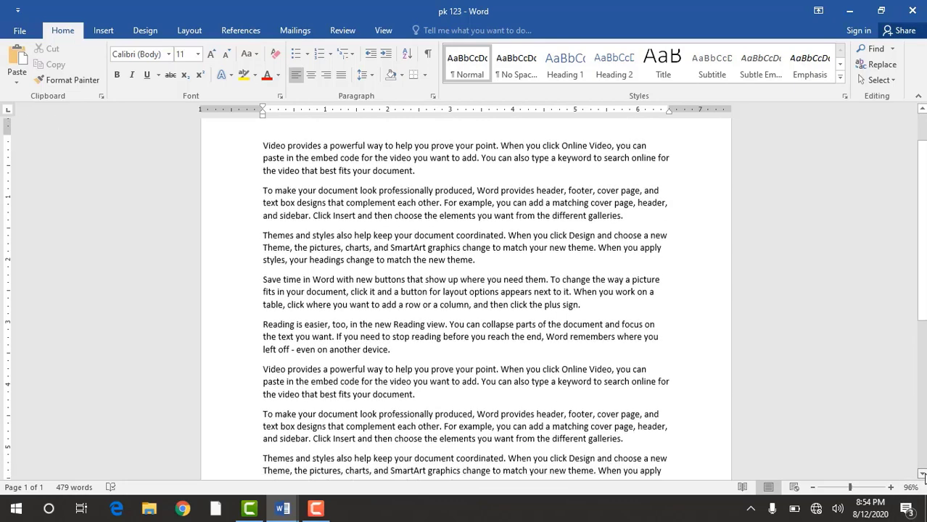
pyautogui.click(922, 474)
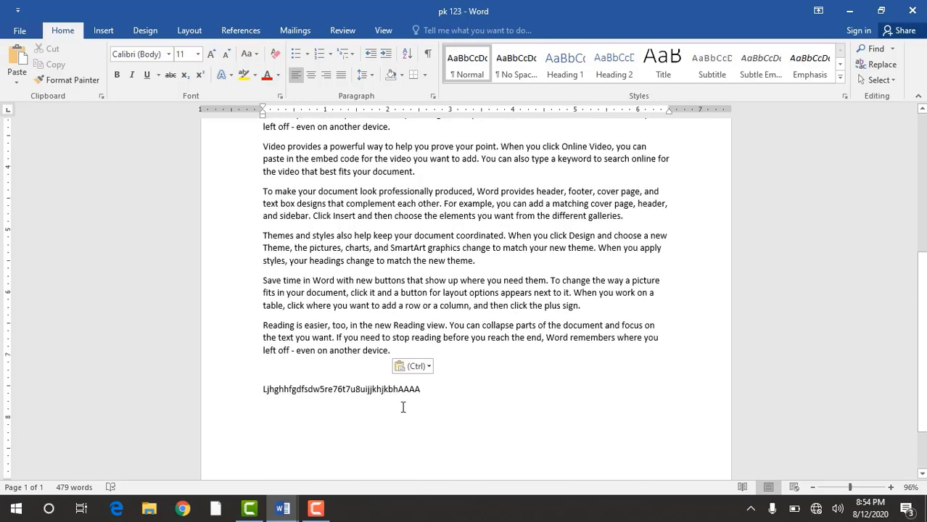
pyautogui.moveTo(422, 389); pyautogui.dragTo(225, 388)
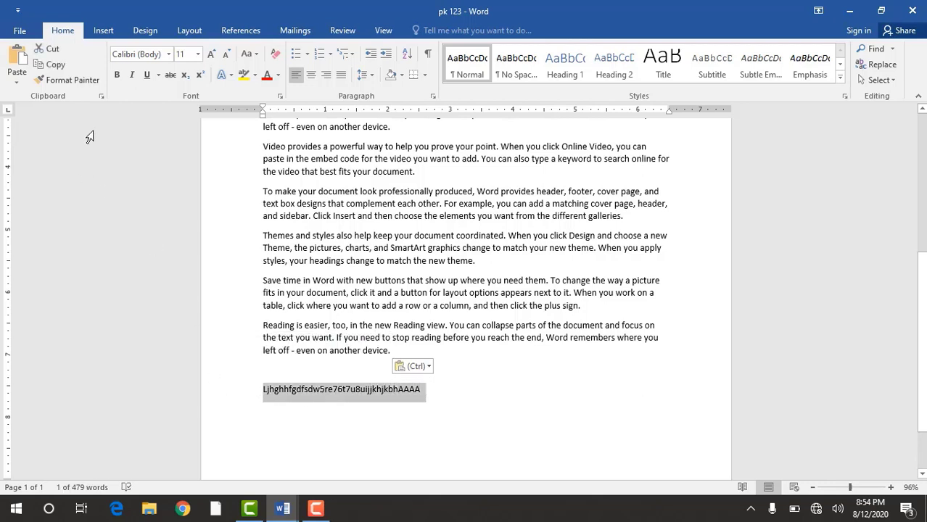
pyautogui.click(55, 49)
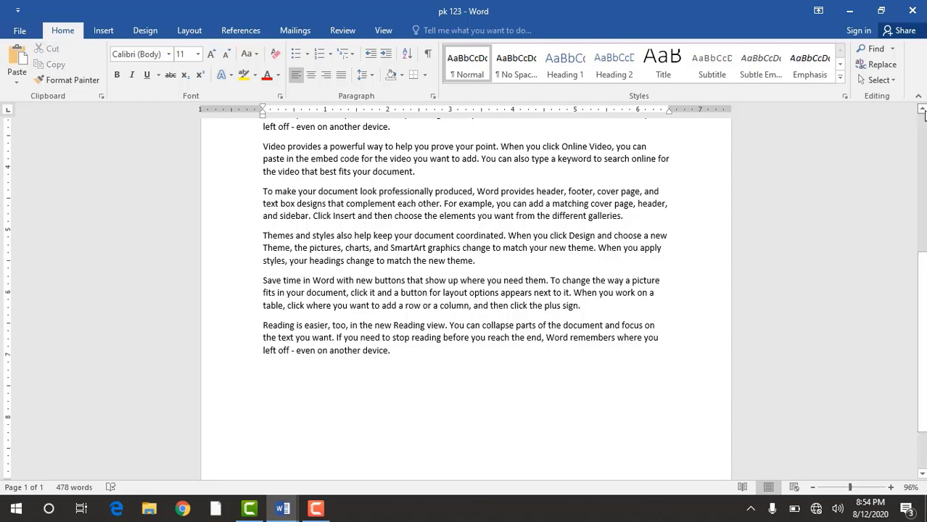
# - Scroll up and apply copy, paste and cut to the current selection
pyautogui.scroll(5, 922, 110)
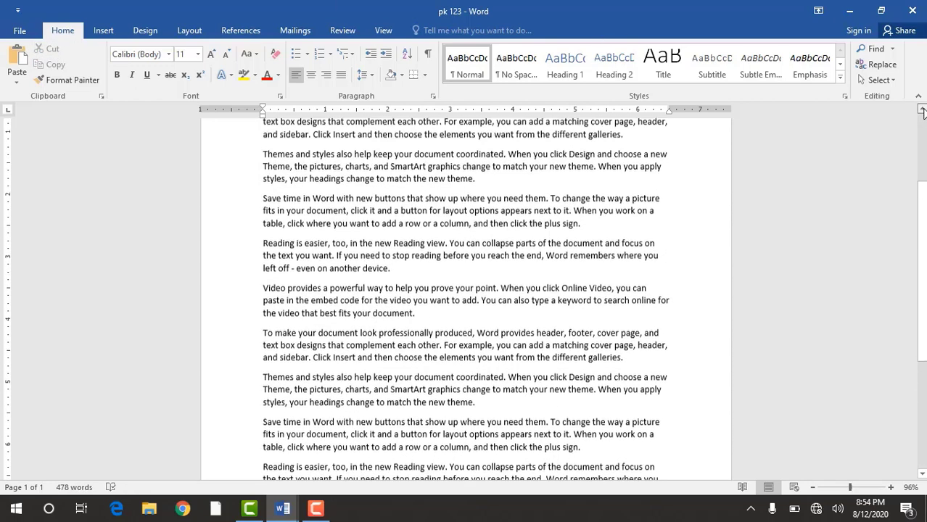
pyautogui.scroll(3, 922, 110)
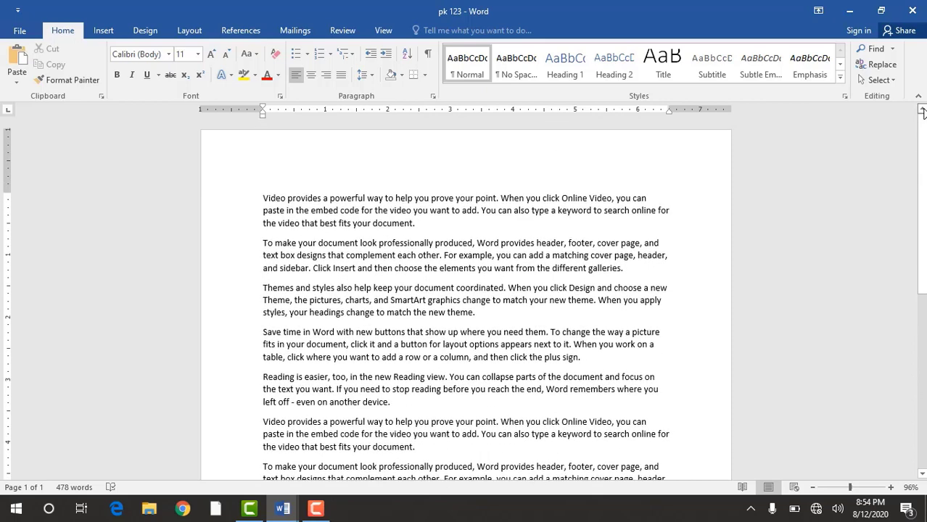
pyautogui.hotkey('ctrl', 'c')
pyautogui.hotkey('ctrl', 'v')
pyautogui.hotkey('ctrl', 'x')
pyautogui.click(321, 510)
pyautogui.click(892, 441)
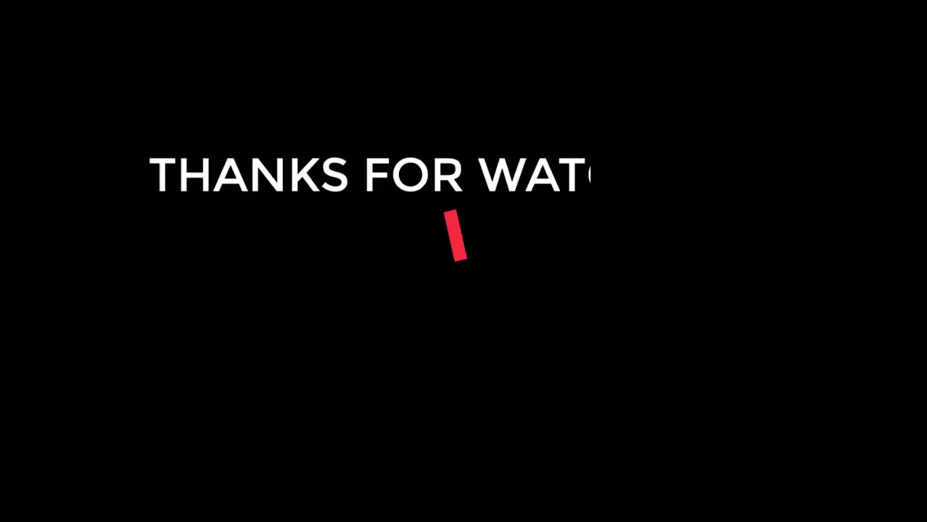